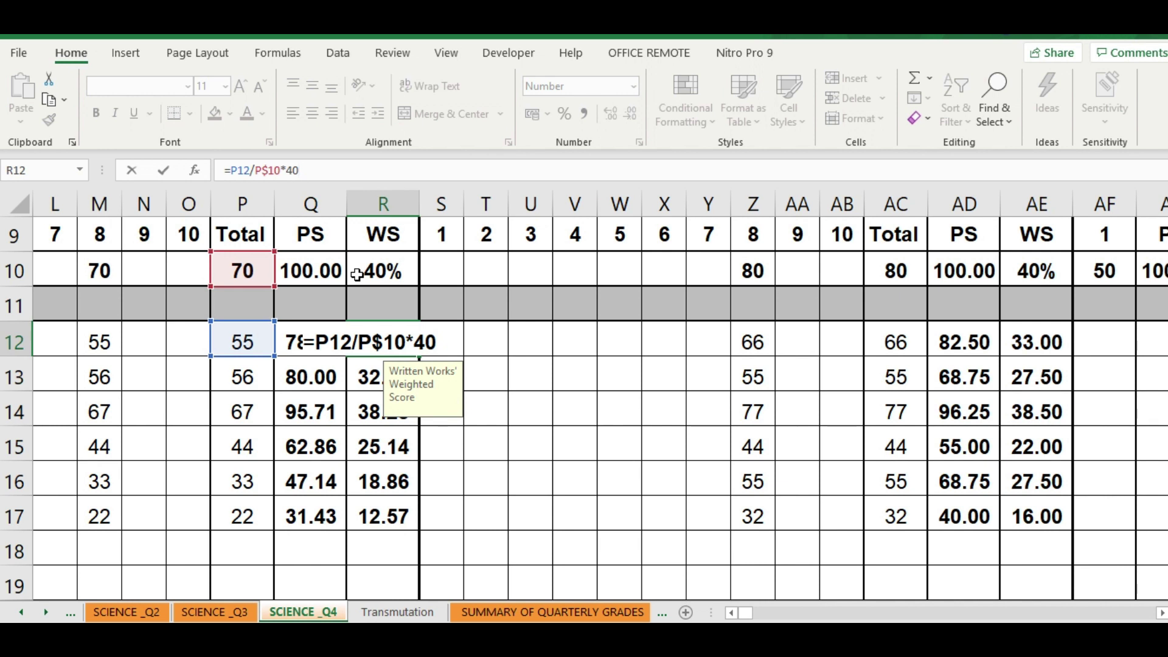
Confirm the written works weighted score formula =P12/P$10*40 in R12 and copy it down through R17
{"action": "left_click", "coordinate": [399, 342]}
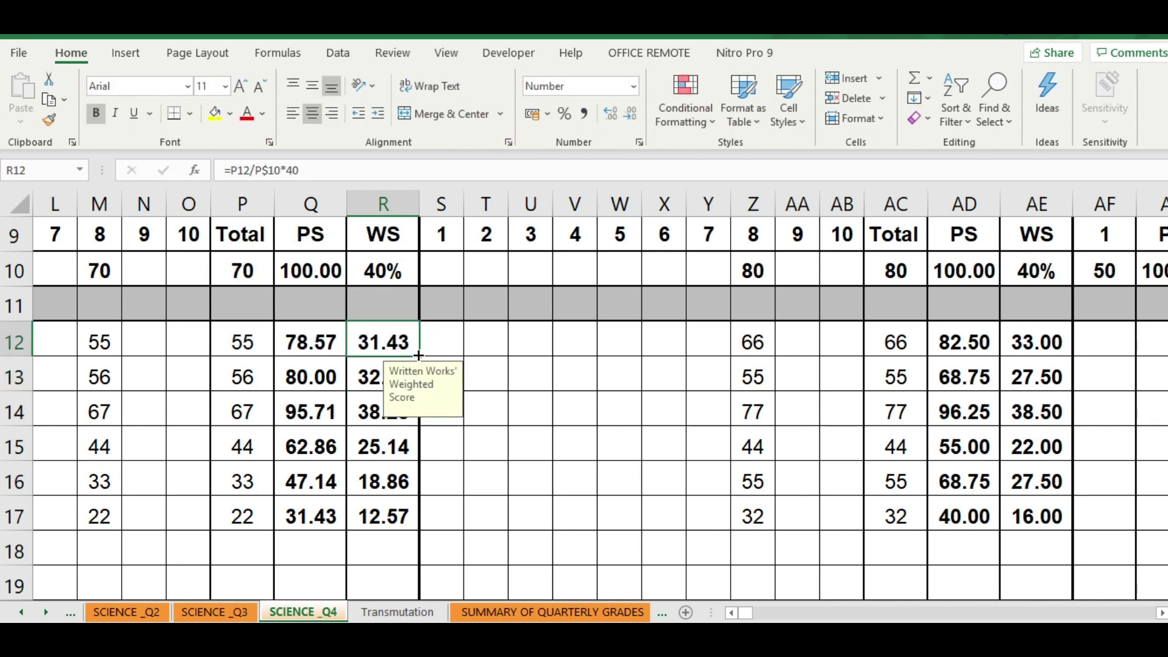
{"action": "left_click_drag", "start_coordinate": [419, 355], "coordinate": [407, 536]}
{"action": "left_click", "coordinate": [661, 461]}
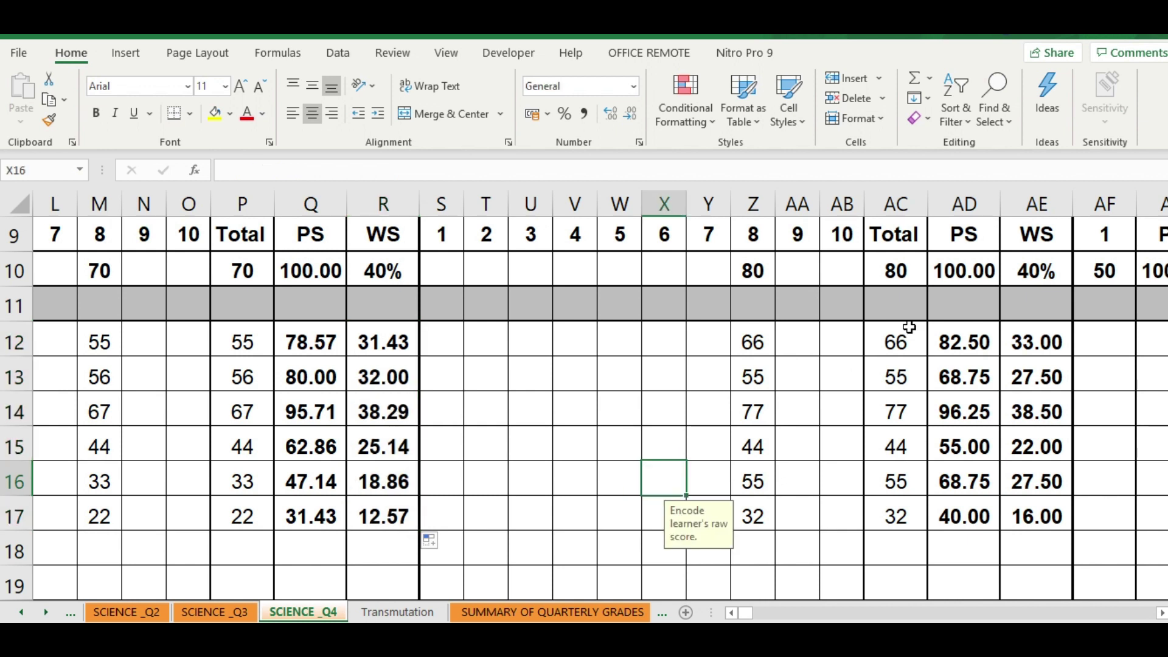
Enter the performance tasks weighted score formula =AC12/AC$10*40 in cell AE12
{"action": "left_click", "coordinate": [1023, 342]}
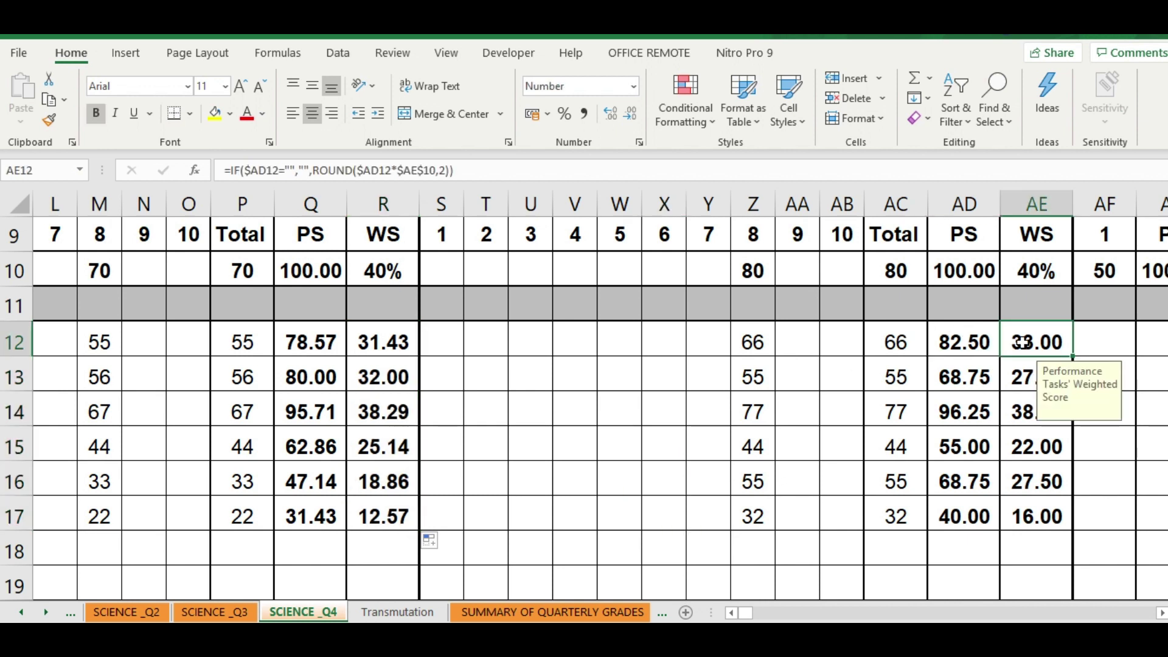
{"action": "type", "text": "="}
{"action": "left_click", "coordinate": [879, 334]}
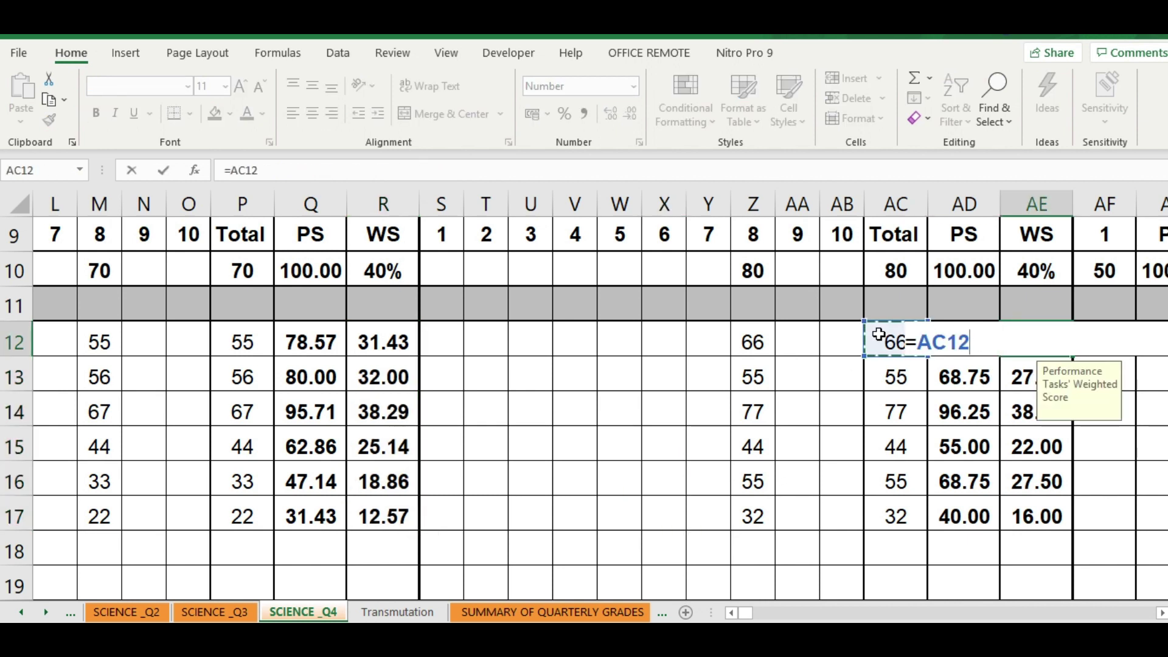
{"action": "type", "text": "/"}
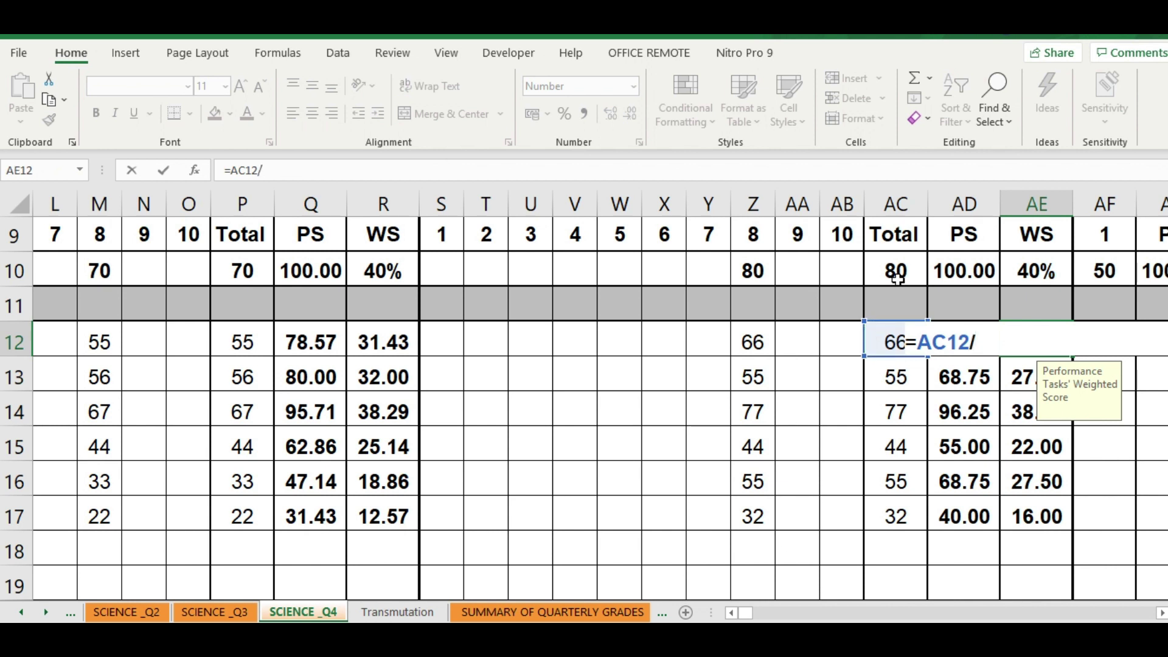
{"action": "left_click", "coordinate": [895, 271]}
{"action": "left_click", "coordinate": [276, 169]}
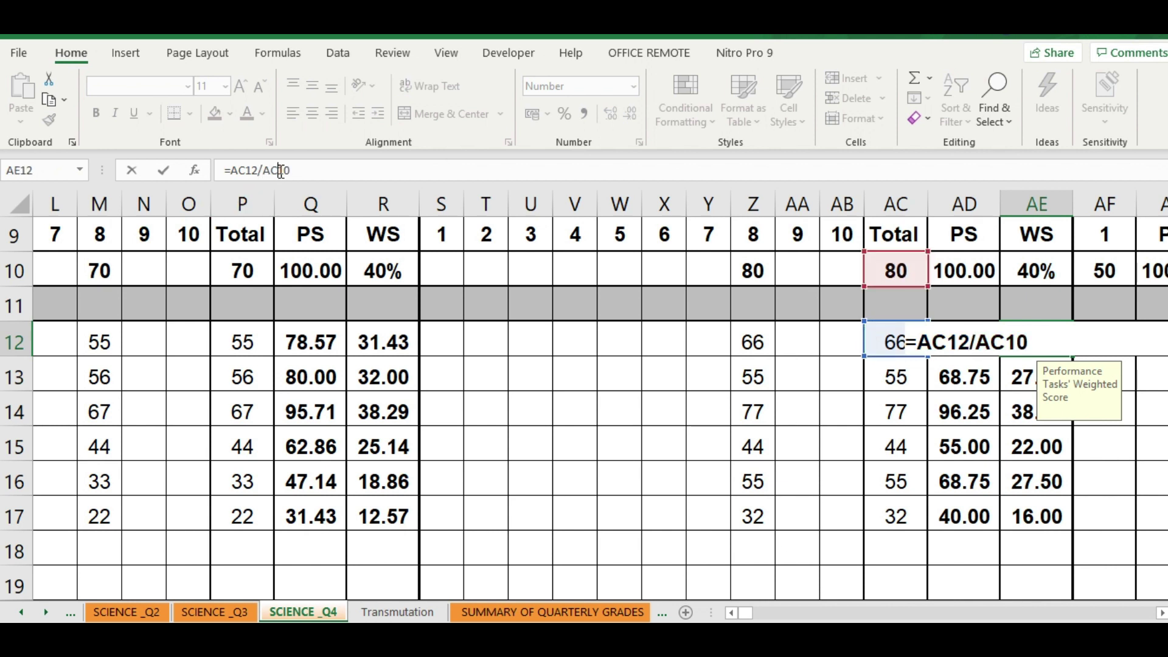
{"action": "type", "text": "$10"}
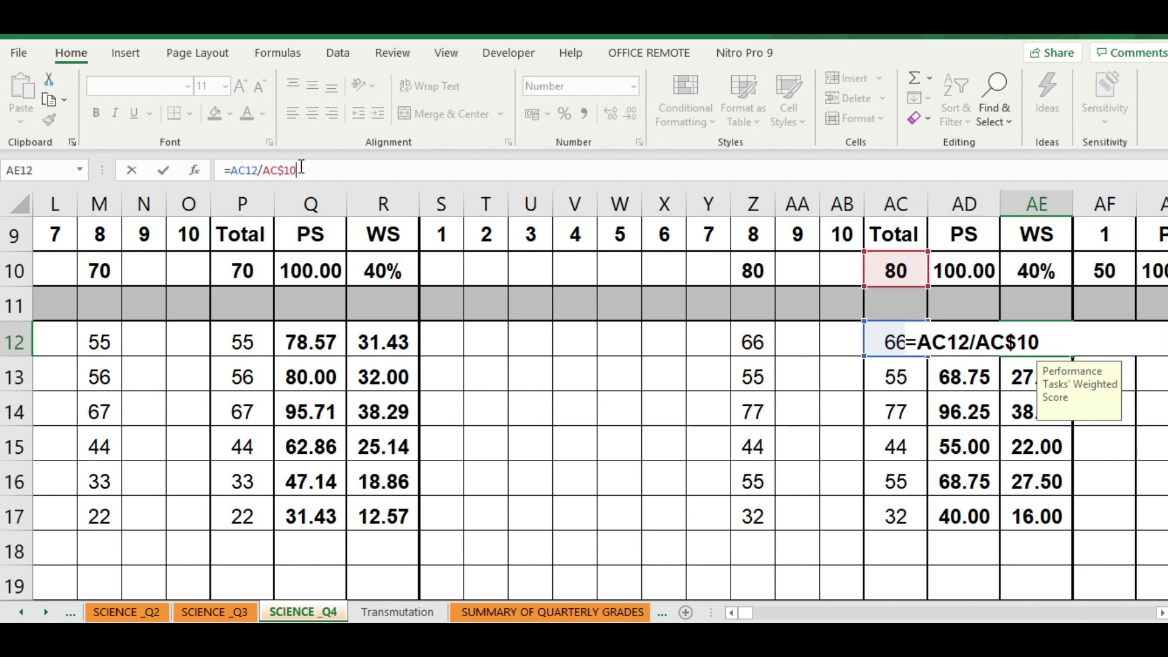
{"action": "type", "text": "*40"}
{"action": "key", "text": "Return"}
Copy the weighted score formula from AE12 down through AE17
{"action": "left_click", "coordinate": [1038, 342]}
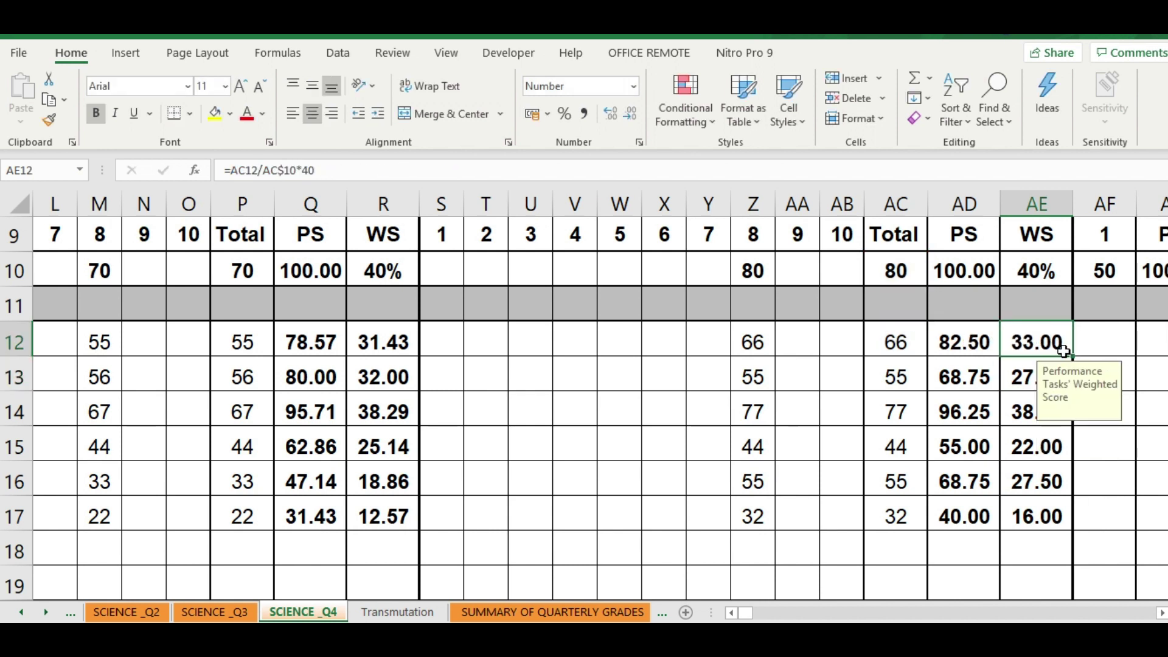
{"action": "left_click_drag", "start_coordinate": [1072, 355], "coordinate": [1064, 517]}
{"action": "left_click", "coordinate": [892, 572]}
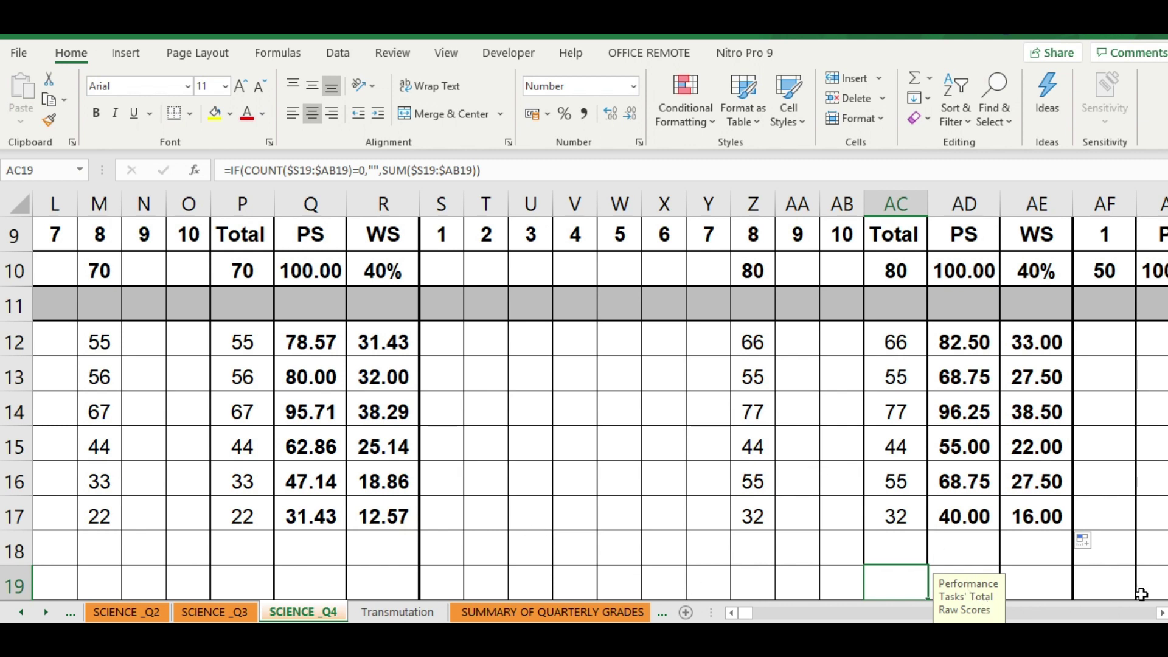
{"action": "left_click", "coordinate": [1162, 613]}
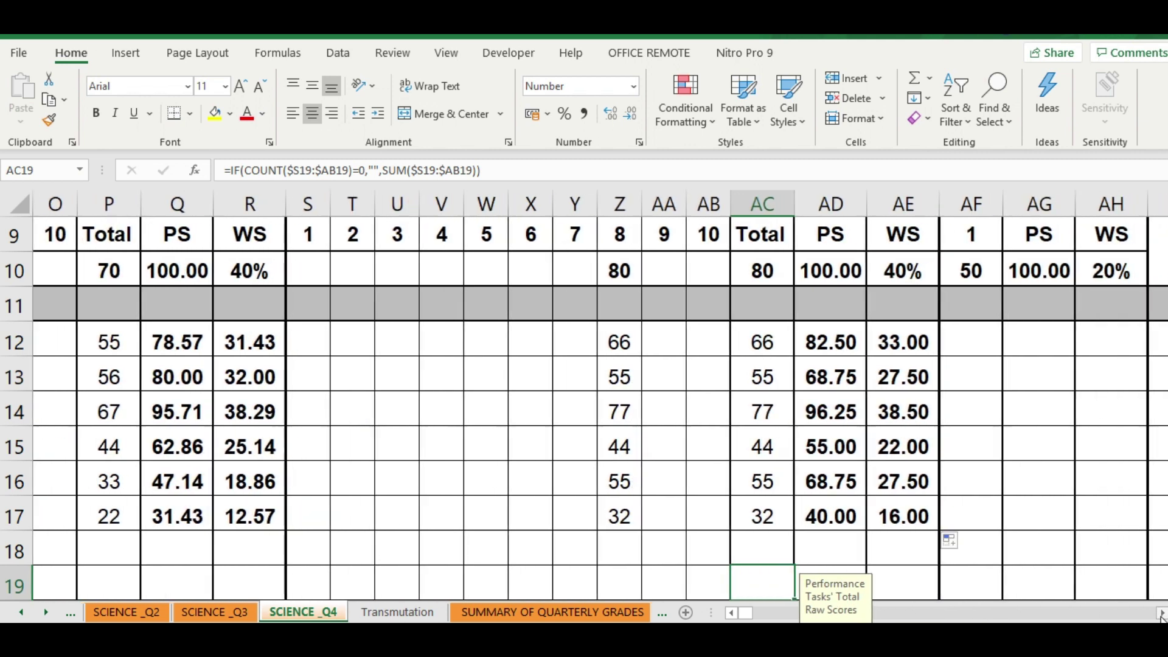
{"action": "left_click", "coordinate": [991, 333]}
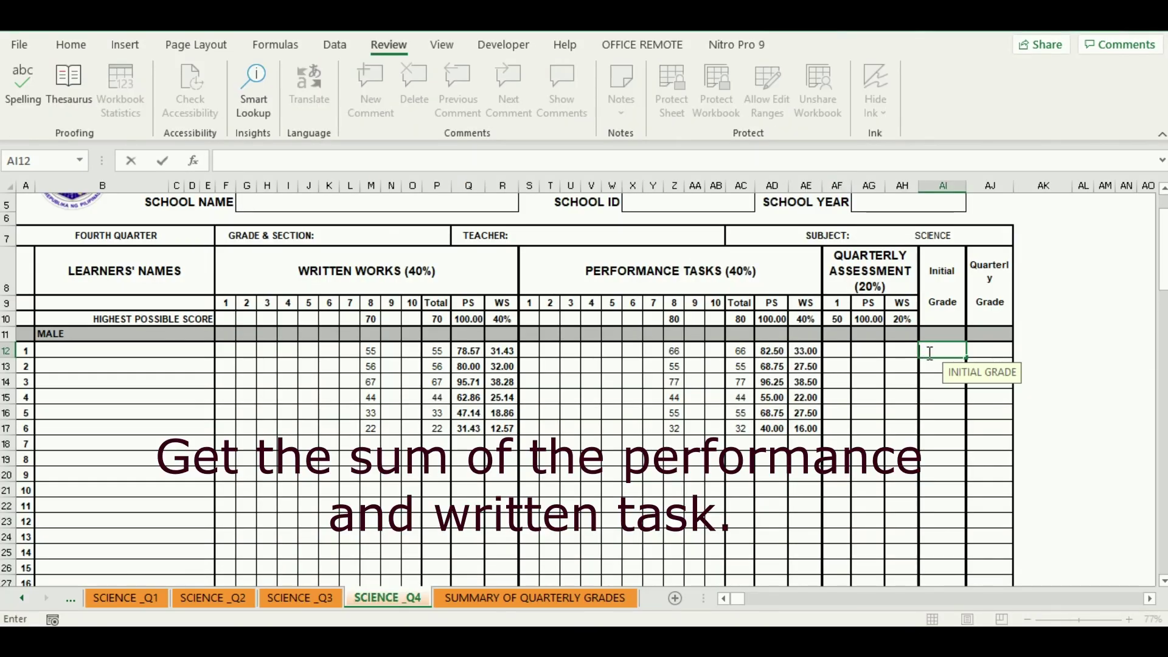
{"action": "left_click", "coordinate": [930, 362]}
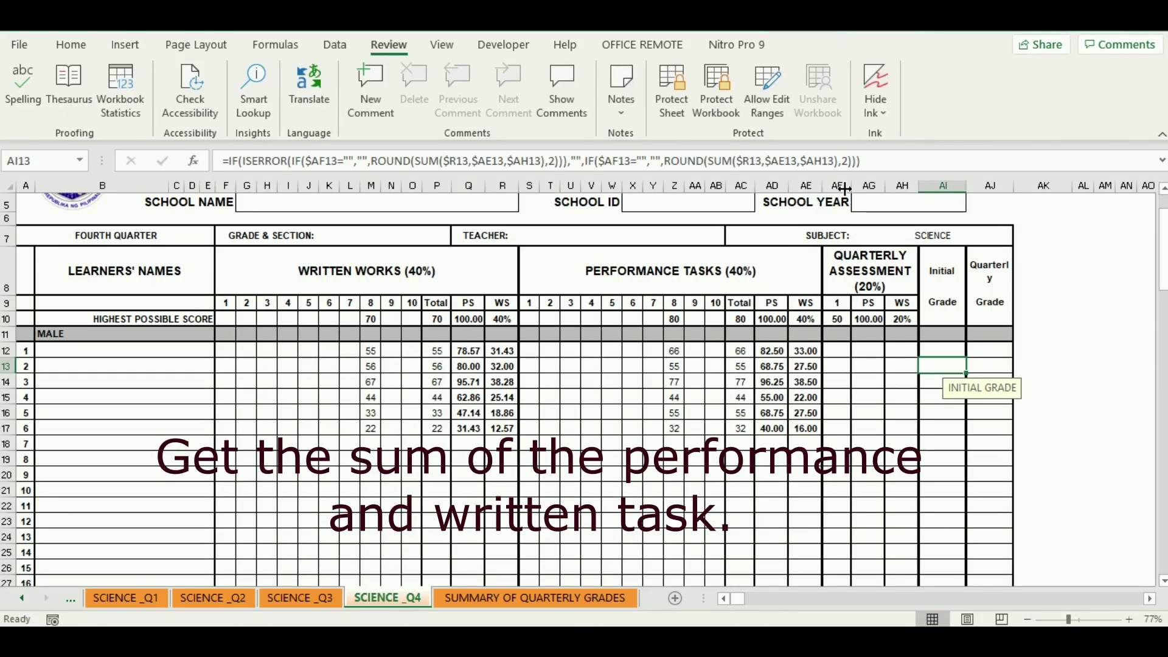
{"action": "double_click", "coordinate": [935, 365]}
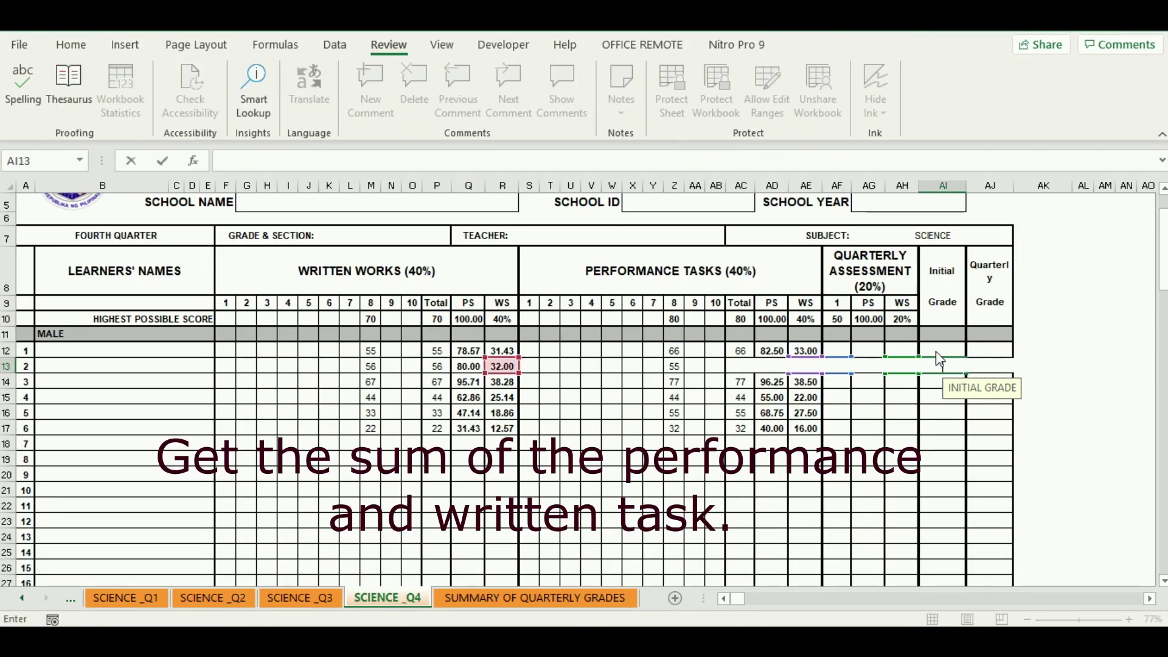
{"action": "left_click", "coordinate": [935, 351]}
{"action": "double_click", "coordinate": [963, 353]}
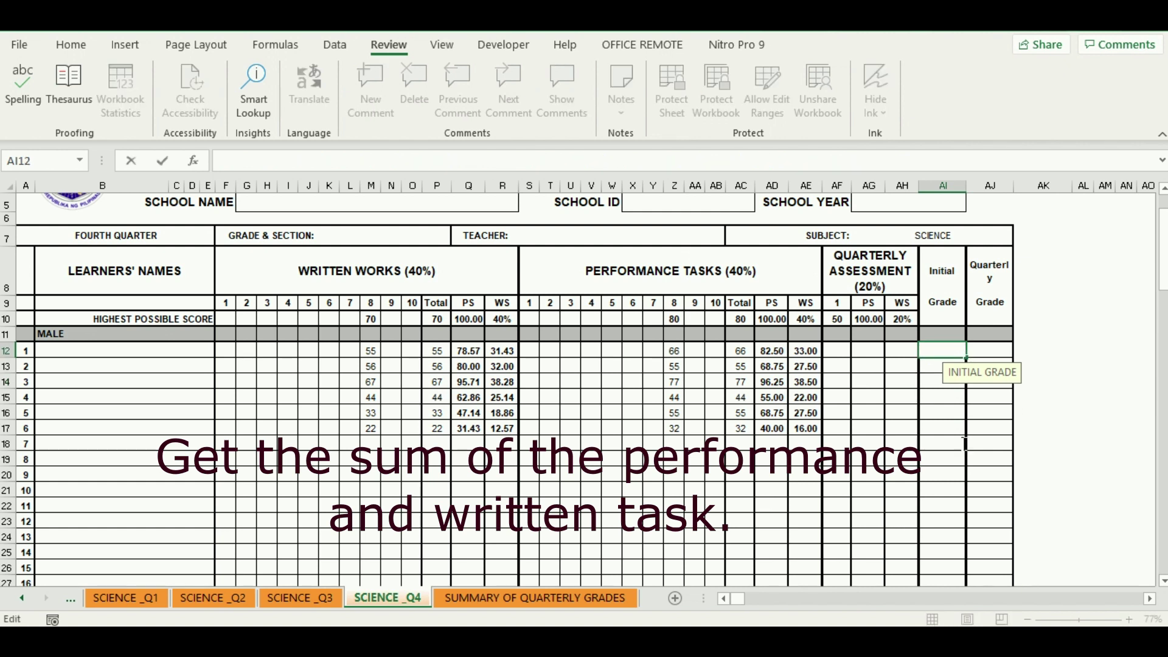
{"action": "key", "text": "Escape"}
{"action": "left_click_drag", "start_coordinate": [966, 357], "coordinate": [965, 432]}
Enter an Initial Grade formula in AI12 that sums the two weighted scores, =SUM(AE12+R12)
{"action": "left_click", "coordinate": [935, 354]}
{"action": "type", "text": "="}
{"action": "type", "text": "=sum"}
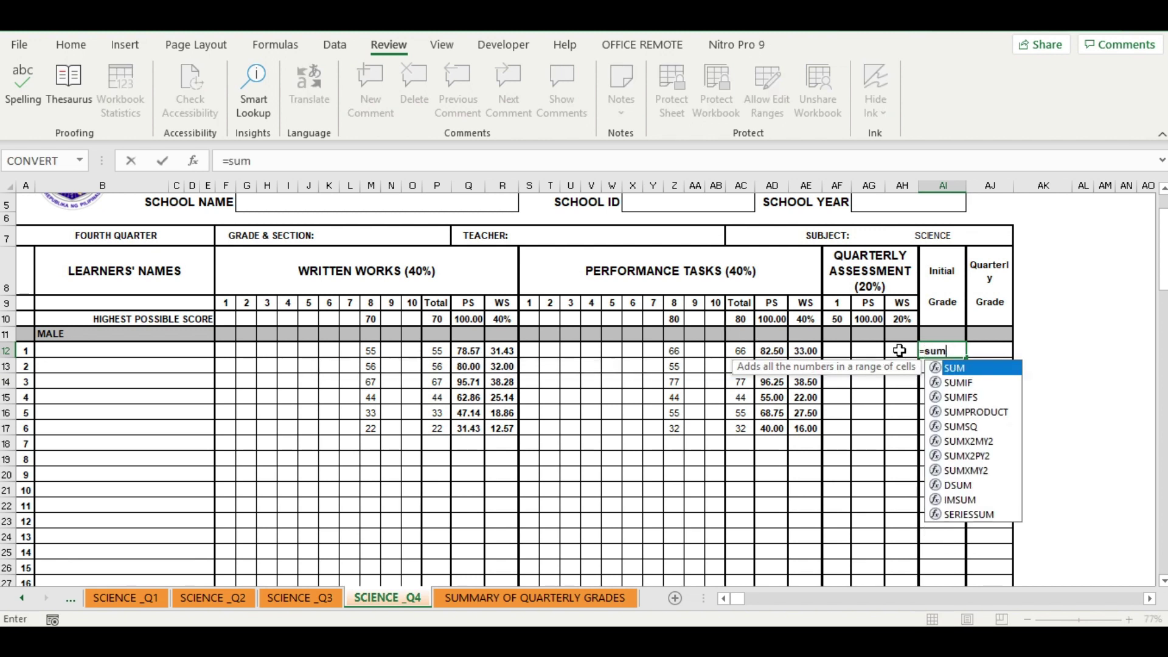
{"action": "type", "text": "("}
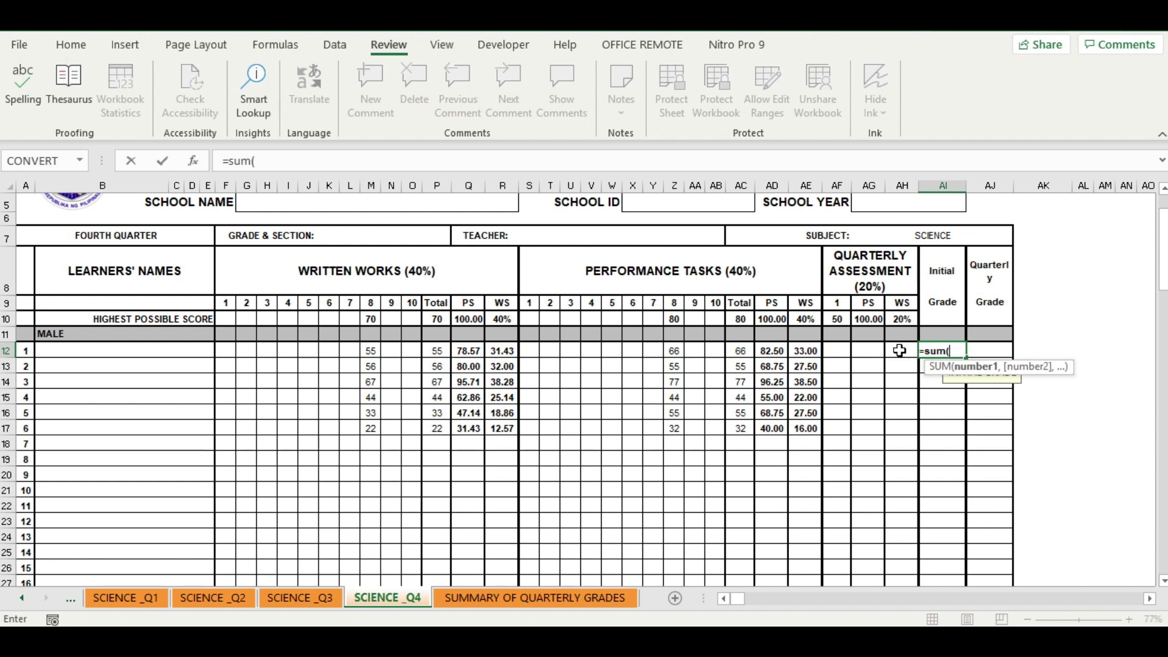
{"action": "left_click", "coordinate": [807, 351]}
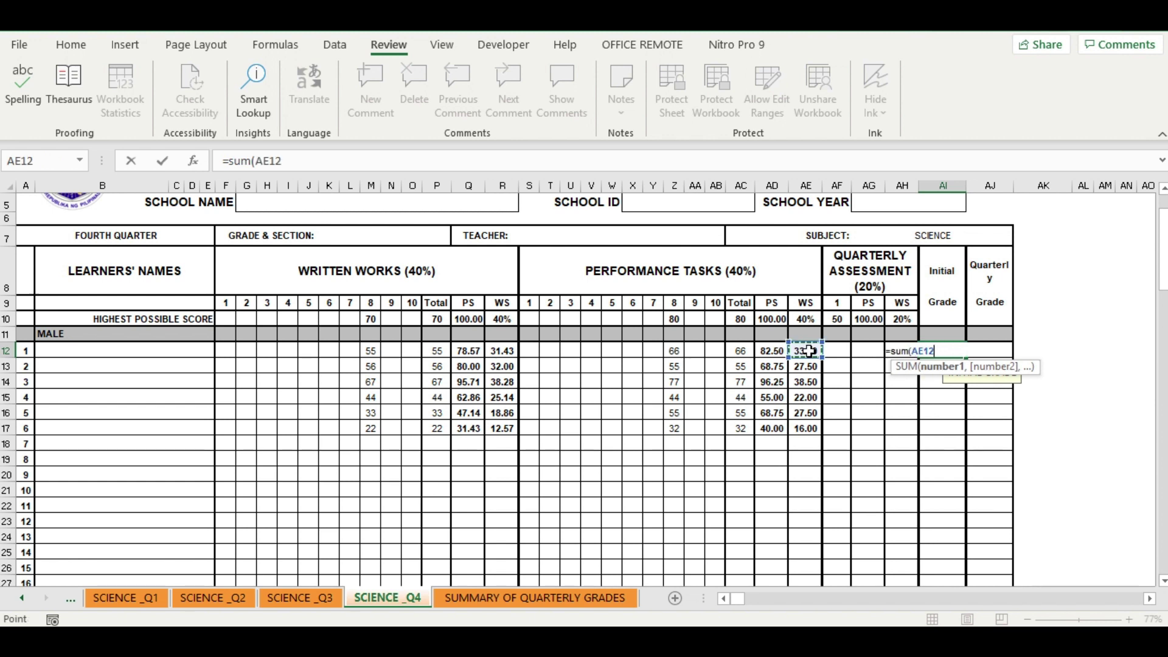
{"action": "type", "text": "+"}
{"action": "left_click", "coordinate": [502, 351]}
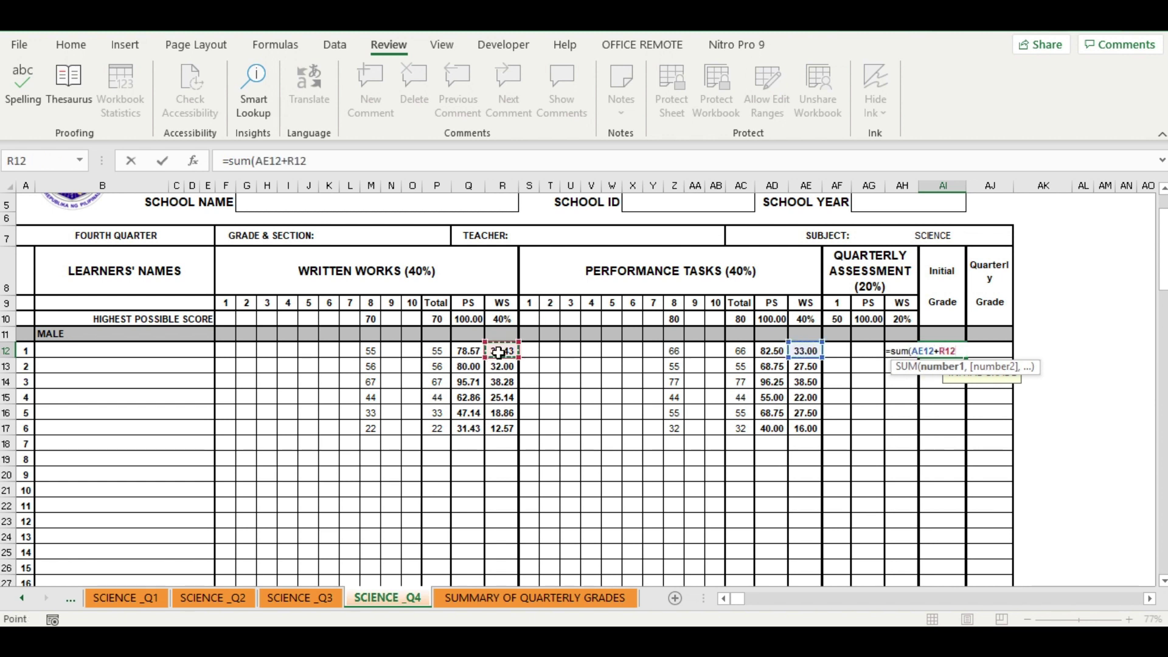
{"action": "key", "text": "Return"}
Copy the Initial Grade formula from AI12 down through AI17
{"action": "left_click", "coordinate": [947, 350]}
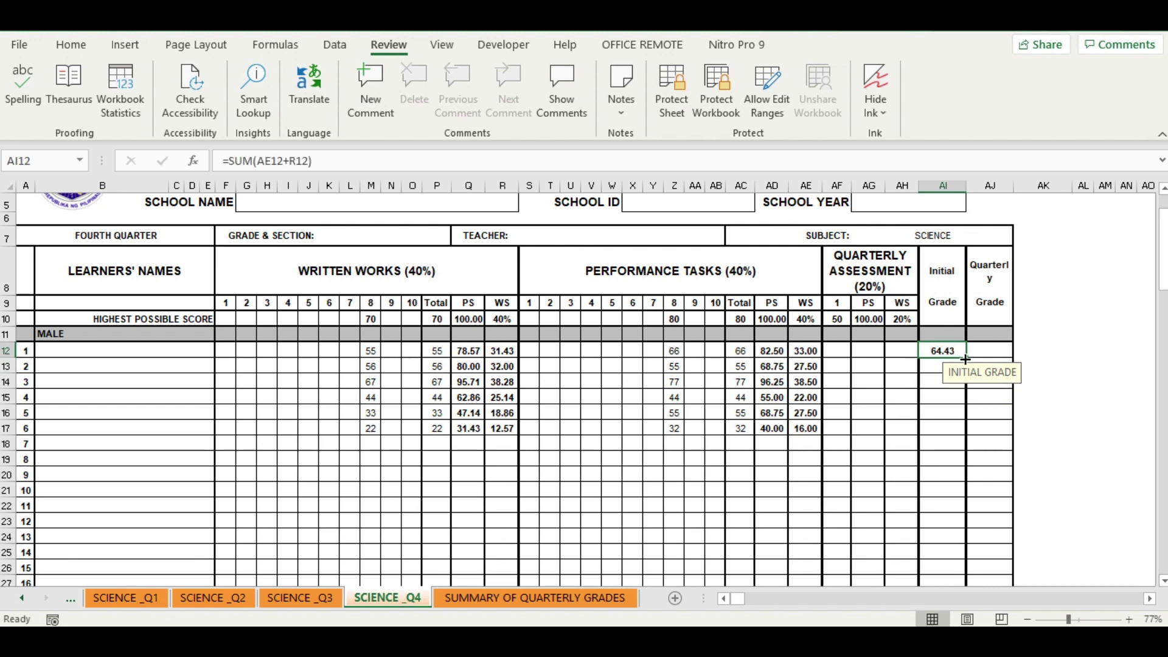
{"action": "left_click_drag", "start_coordinate": [966, 358], "coordinate": [966, 433]}
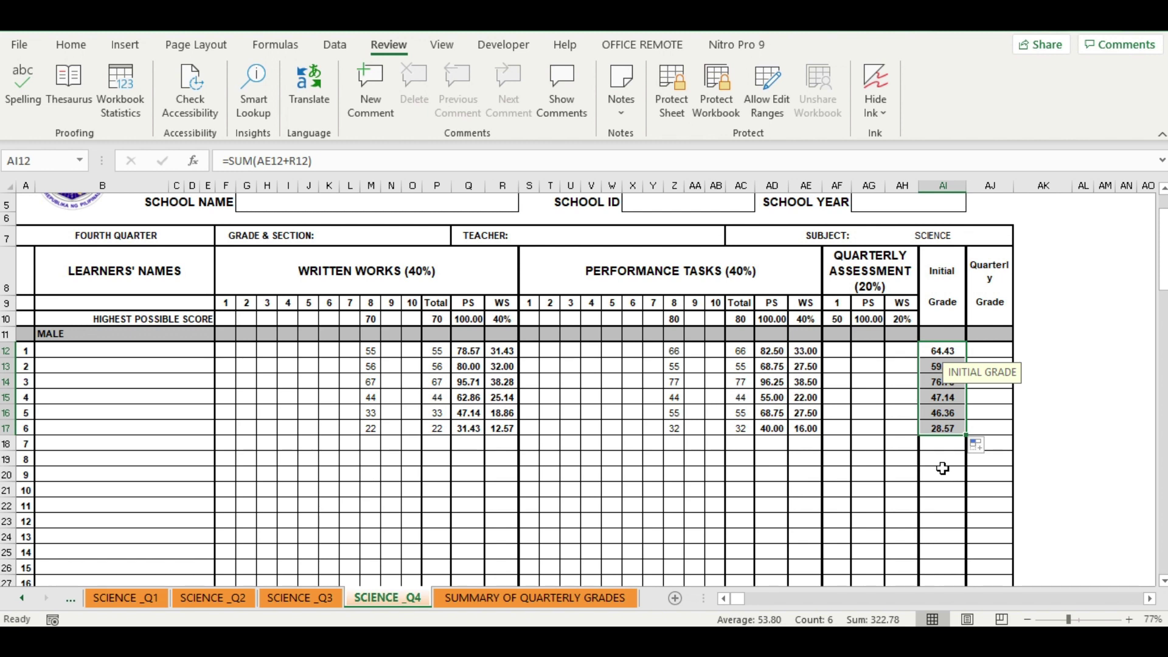
{"action": "left_click", "coordinate": [868, 458]}
Clear the Quarterly Grade formula from AJ12 and fill the blank cell down through AJ29
{"action": "left_click", "coordinate": [1033, 351]}
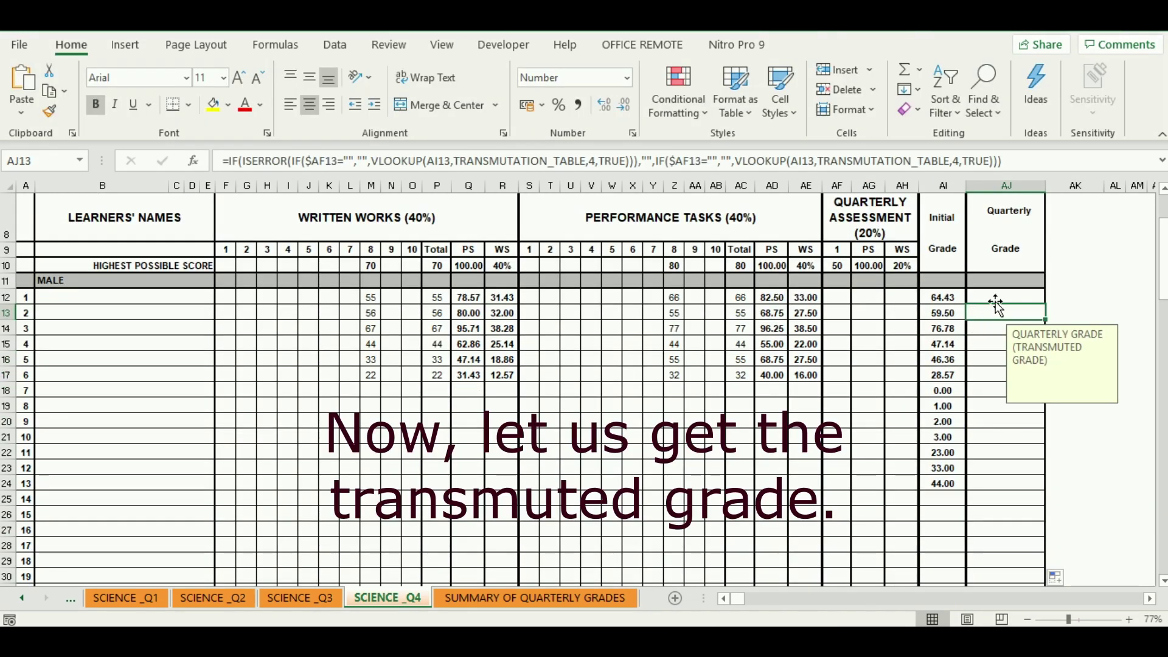
{"action": "left_click", "coordinate": [999, 299]}
{"action": "double_click", "coordinate": [999, 297]}
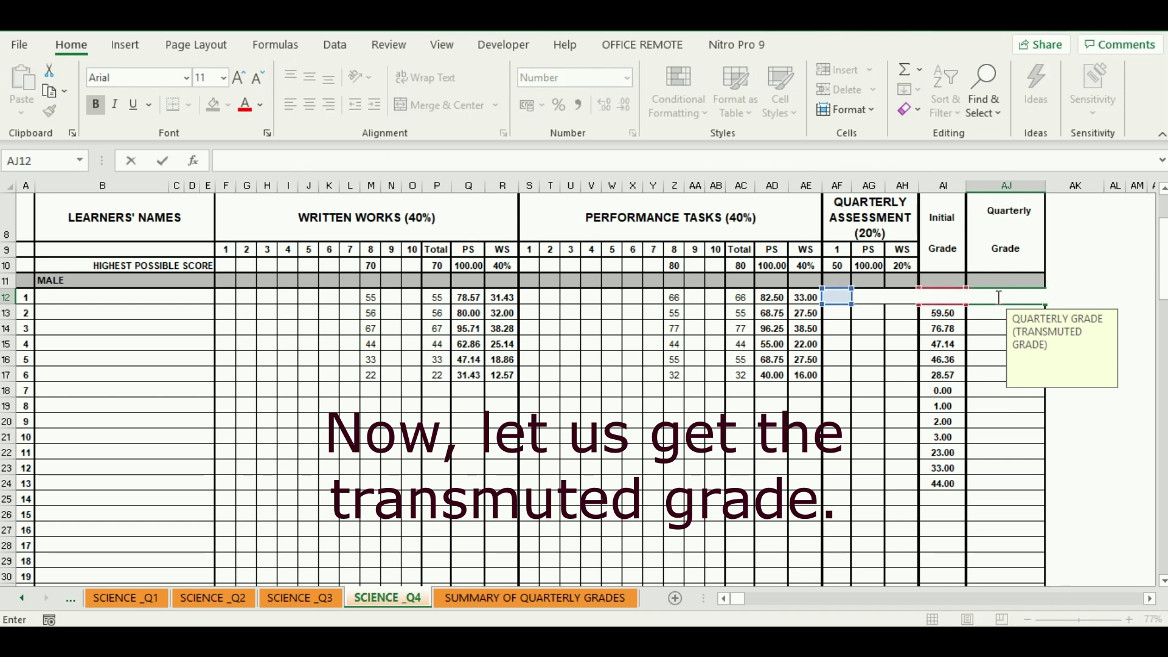
{"action": "left_click", "coordinate": [999, 307]}
{"action": "left_click", "coordinate": [1003, 296]}
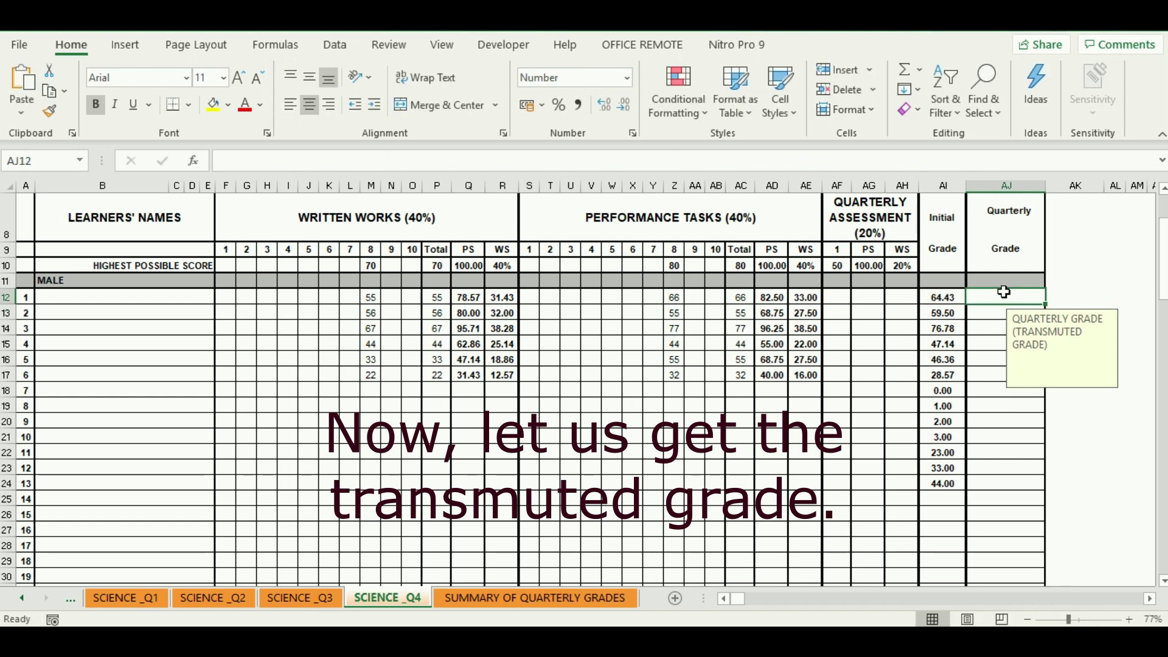
{"action": "left_click", "coordinate": [986, 313]}
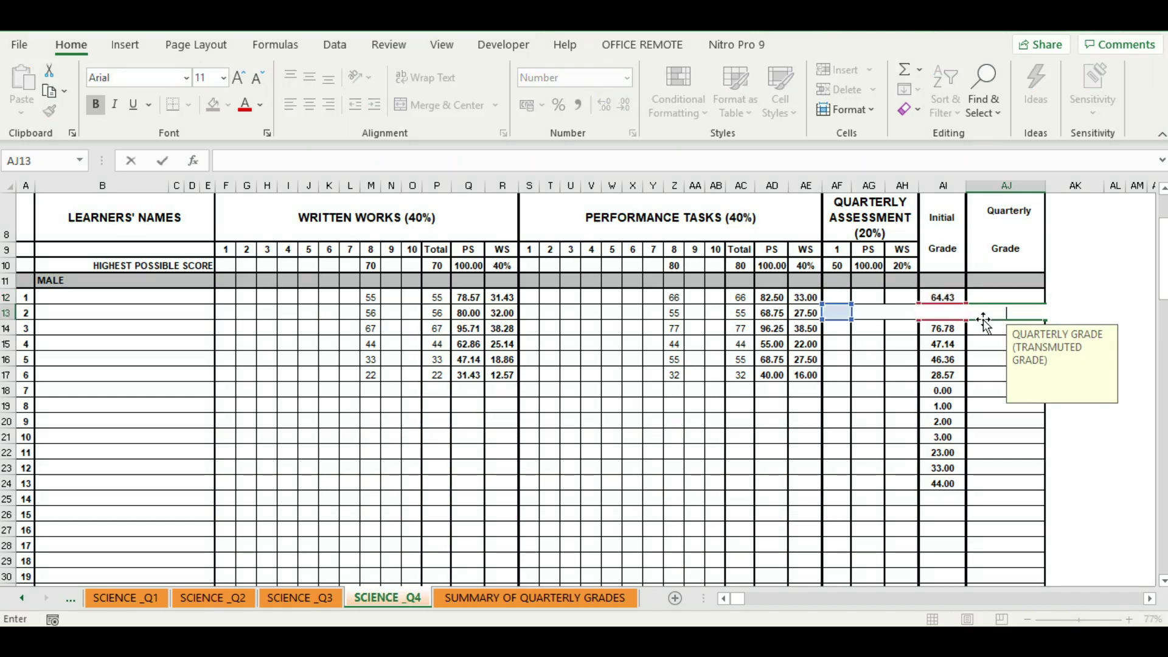
{"action": "left_click", "coordinate": [984, 323]}
{"action": "left_click", "coordinate": [998, 298]}
{"action": "left_click_drag", "start_coordinate": [1046, 305], "coordinate": [1037, 570]}
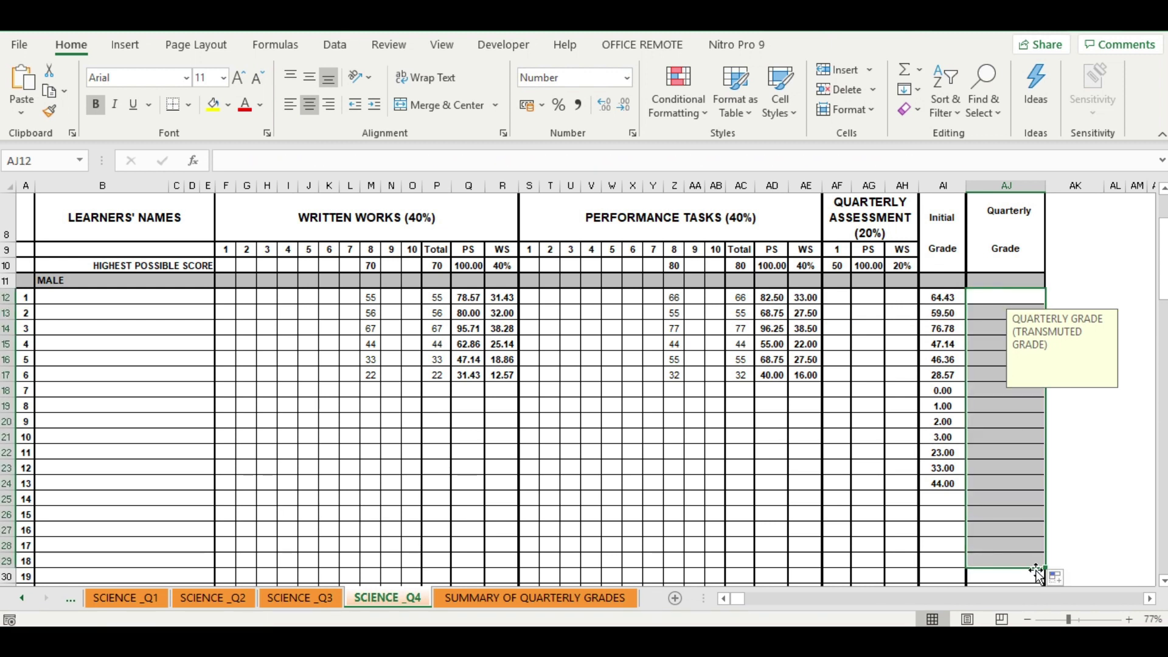
Check the Quarterly Grade cells from AJ12 down to AJ29 for leftover formulas, ending on AJ12
{"action": "key", "text": "Return"}
{"action": "key", "text": "Return"}
{"action": "key", "text": "Return"}
{"action": "key", "text": "Return"}
{"action": "key", "text": "Return"}
{"action": "key", "text": "Return"}
{"action": "key", "text": "Return"}
{"action": "key", "text": "Return"}
{"action": "key", "text": "Return"}
{"action": "key", "text": "Return"}
{"action": "key", "text": "Return"}
{"action": "key", "text": "Return"}
{"action": "key", "text": "Return"}
{"action": "key", "text": "Return"}
{"action": "key", "text": "Return"}
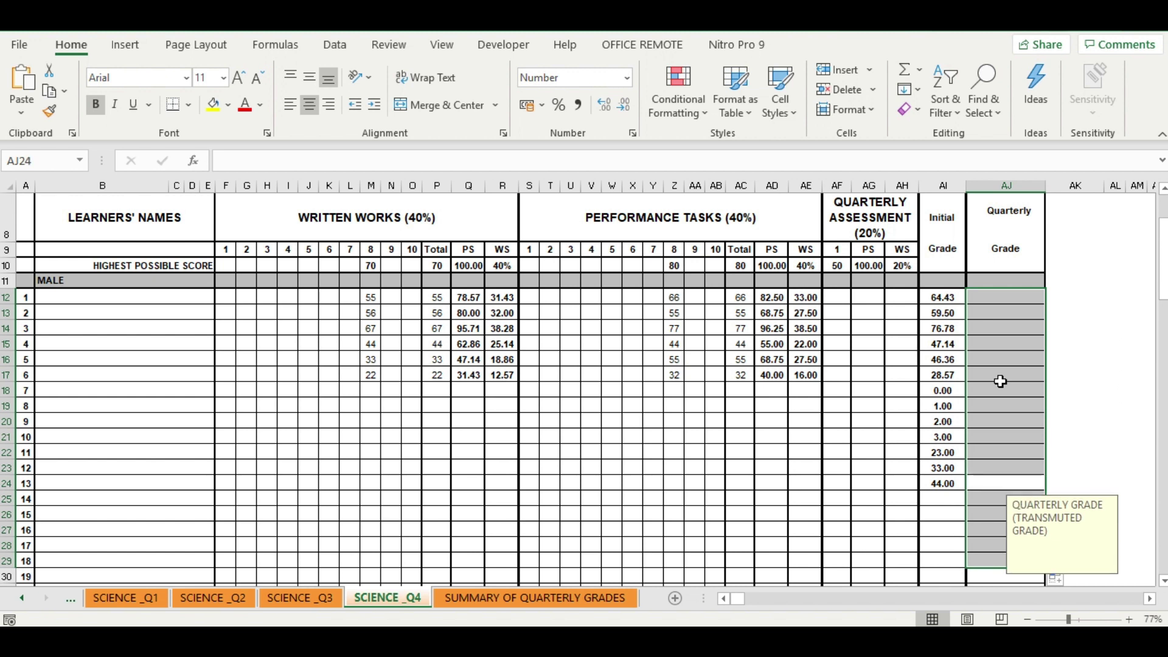
{"action": "key", "text": "Return"}
{"action": "key", "text": "Return"}
{"action": "key", "text": "Return"}
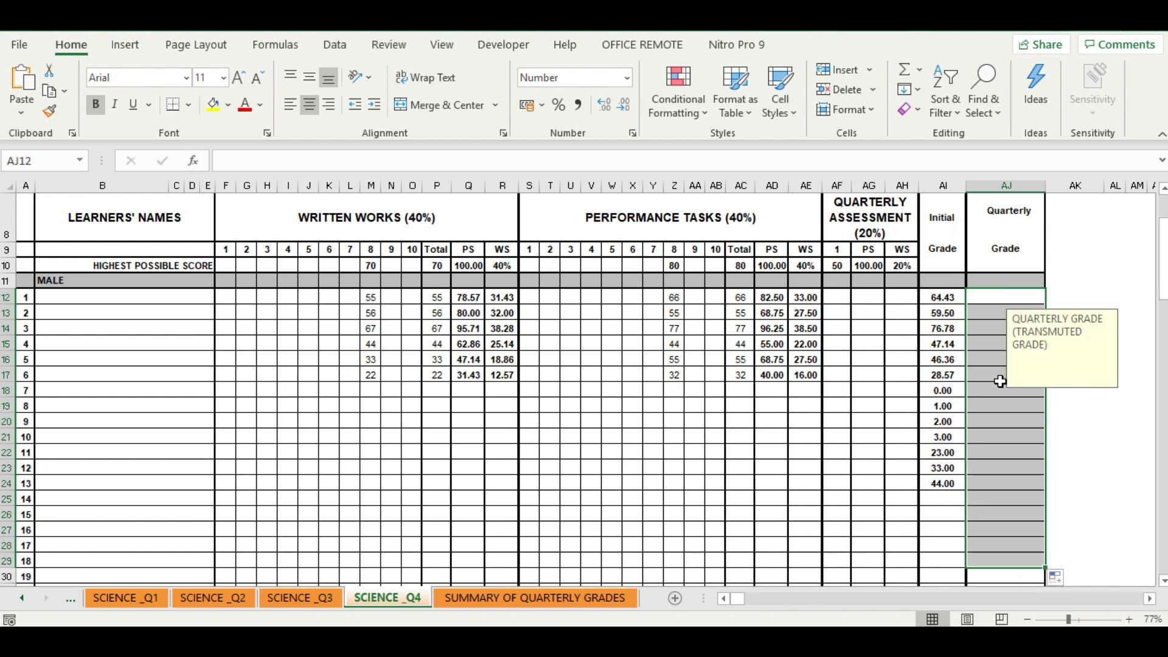
{"action": "left_click", "coordinate": [984, 475]}
{"action": "key", "text": "Down"}
{"action": "key", "text": "Down"}
{"action": "key", "text": "Down"}
{"action": "key", "text": "Down"}
{"action": "key", "text": "Down"}
{"action": "key", "text": "Down"}
{"action": "key", "text": "Down"}
{"action": "left_click", "coordinate": [985, 476]}
{"action": "key", "text": "Up"}
{"action": "key", "text": "Up"}
{"action": "key", "text": "Up"}
{"action": "key", "text": "Up"}
{"action": "key", "text": "Up"}
{"action": "key", "text": "Up"}
{"action": "key", "text": "Up"}
{"action": "key", "text": "Up"}
{"action": "key", "text": "Up"}
{"action": "key", "text": "Up"}
{"action": "key", "text": "Up"}
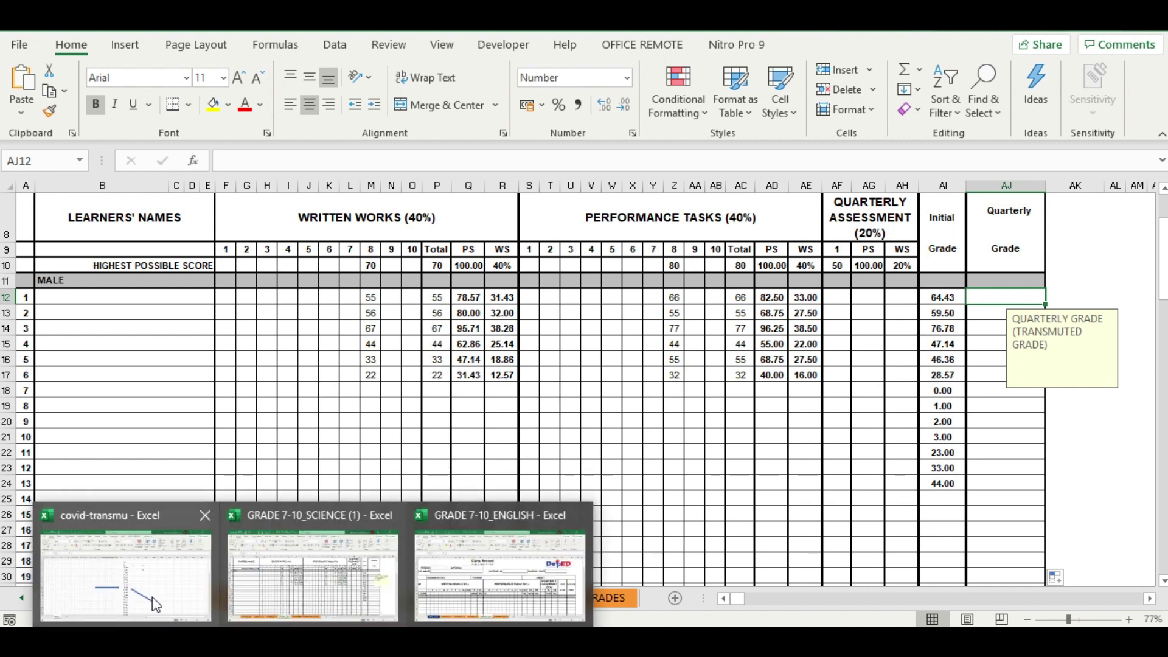
Switch to the covid-transmu workbook and copy the entire nested IF transmutation formula from cell AJ12
{"action": "left_click", "coordinate": [152, 605]}
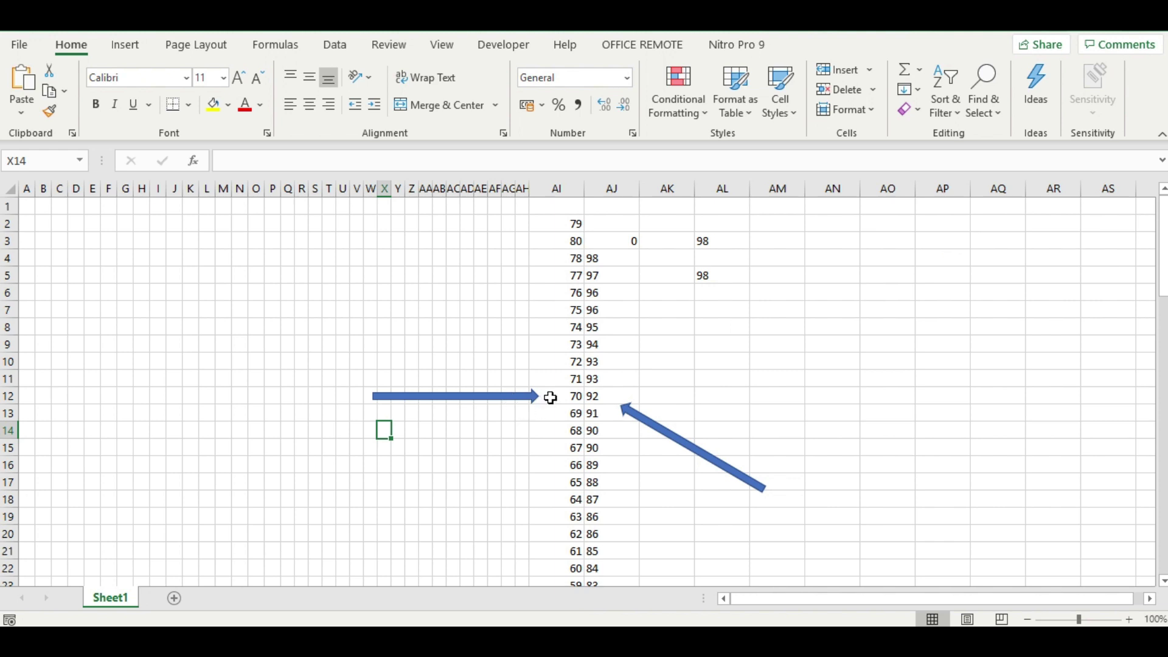
{"action": "left_click", "coordinate": [594, 396]}
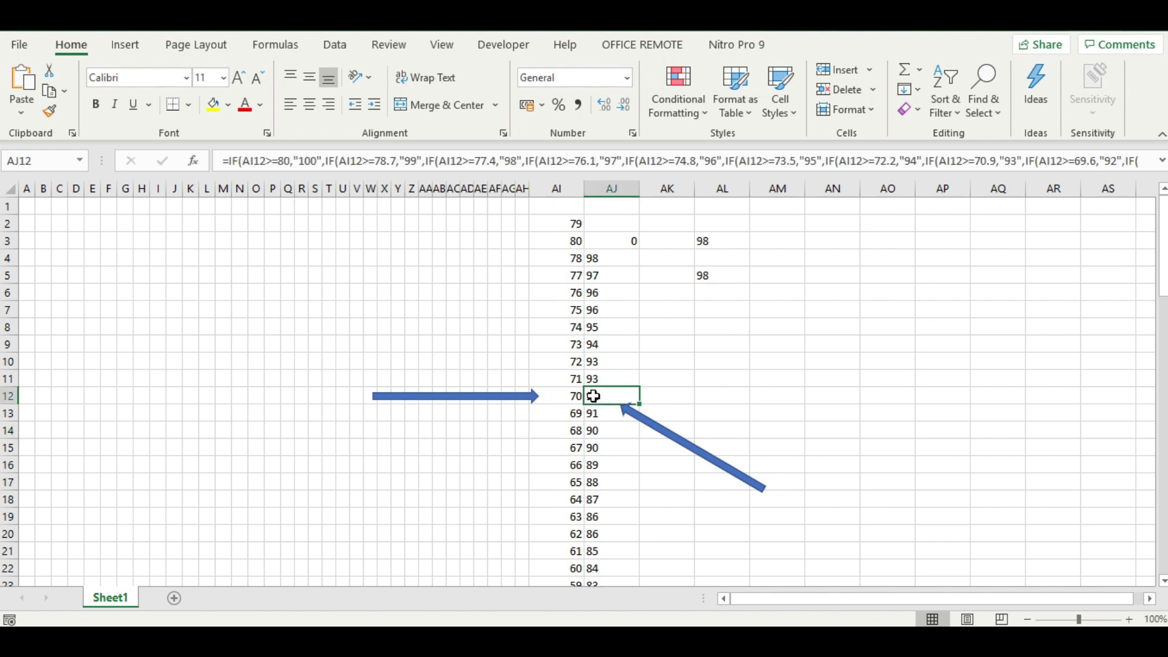
{"action": "left_click_drag", "start_coordinate": [222, 160], "coordinate": [929, 168]}
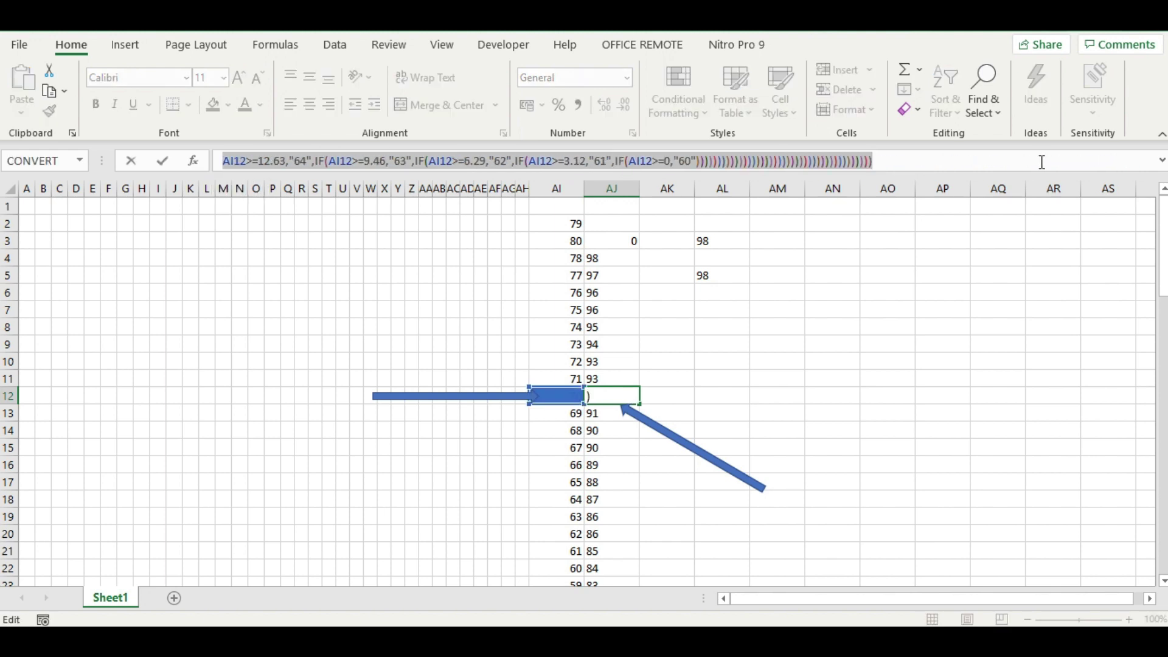
{"action": "right_click", "coordinate": [734, 160]}
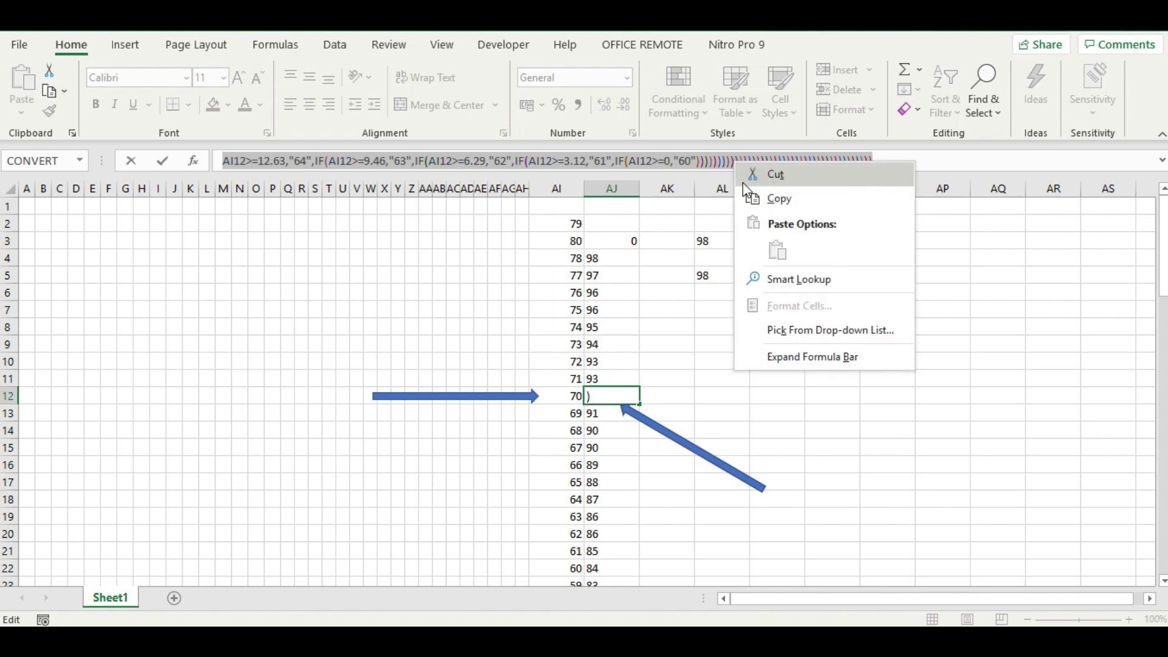
{"action": "left_click", "coordinate": [755, 193]}
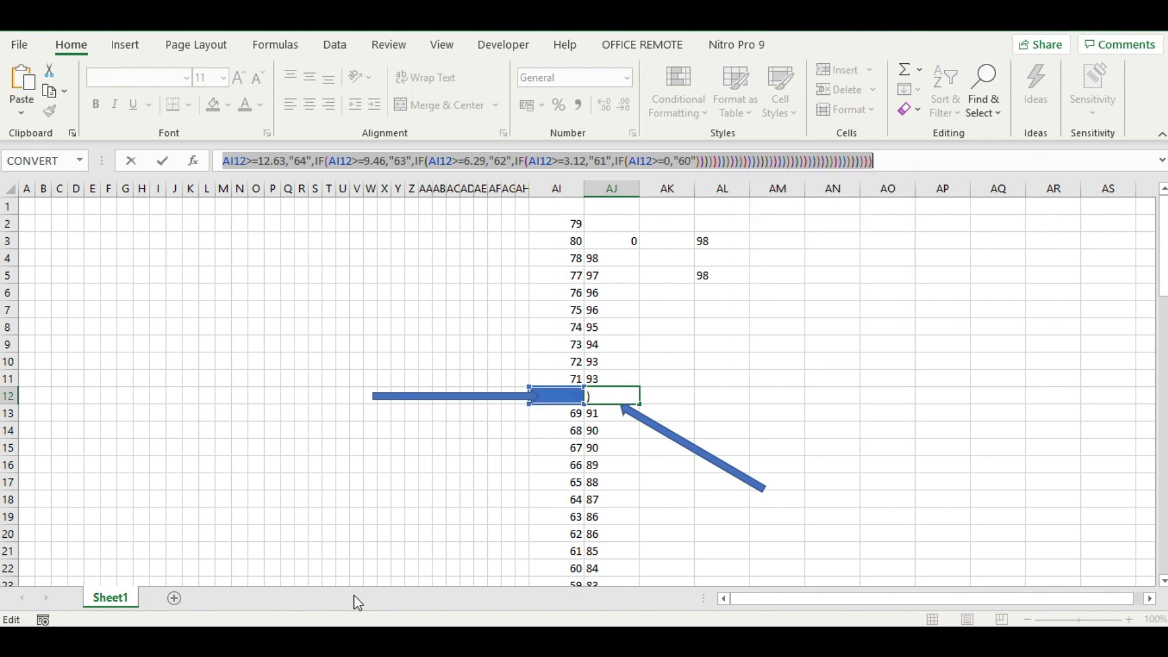
Switch to the Word document and delete the old transmutation formula text from the page
{"action": "mouse_move", "coordinate": [355, 645]}
{"action": "left_click", "coordinate": [355, 572]}
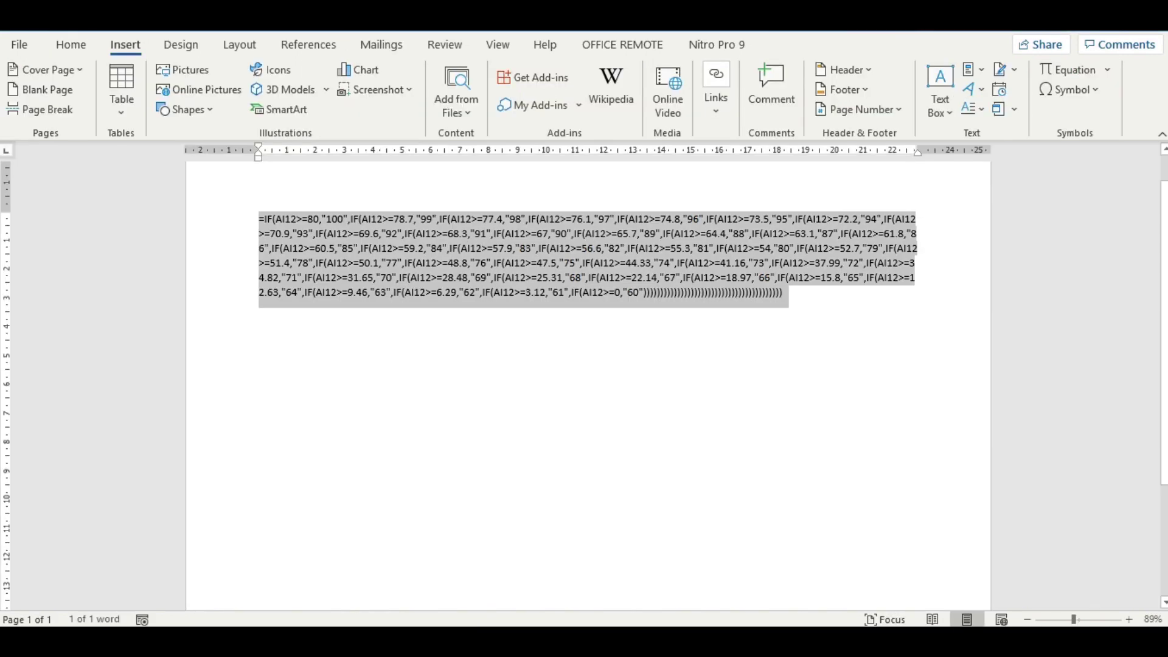
{"action": "key", "text": "Delete"}
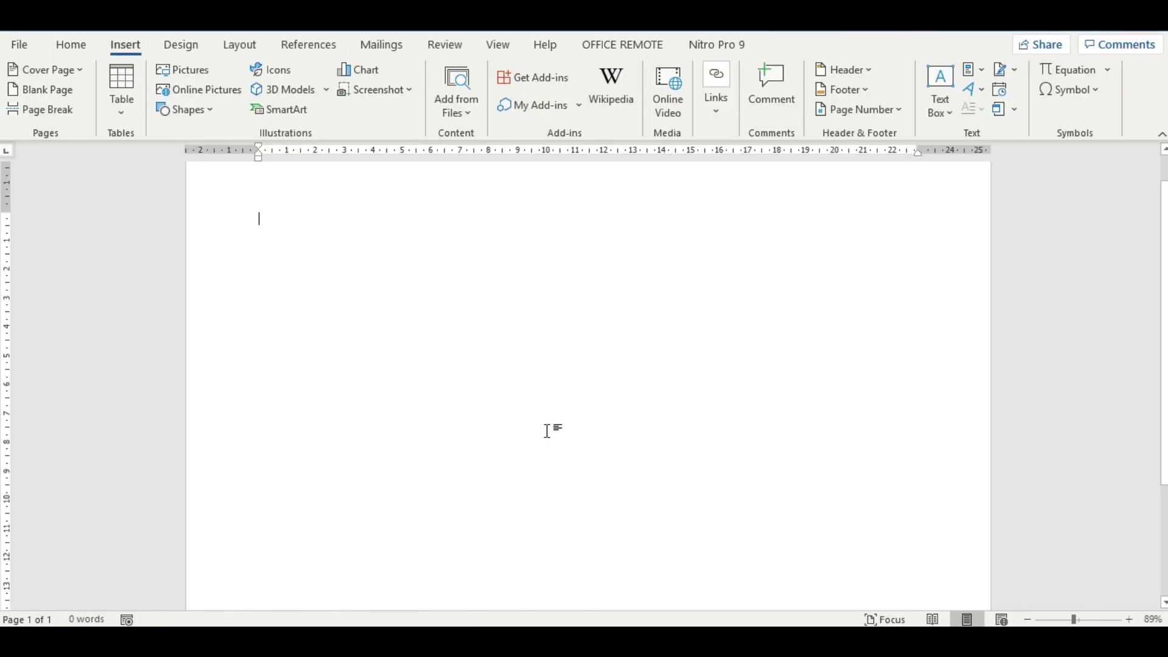
Paste the copied nested IF transmutation formula into the Word document and remove the line break inside it
{"action": "right_click", "coordinate": [290, 216]}
{"action": "left_click", "coordinate": [334, 303]}
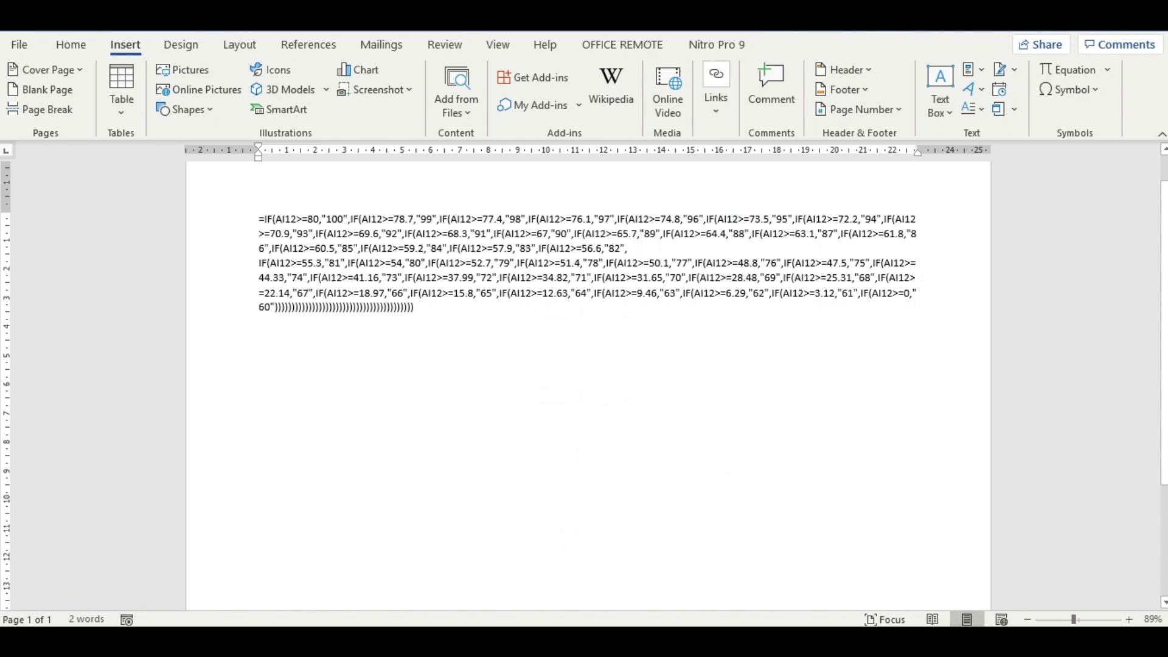
{"action": "key", "text": "Delete"}
Switch to the covid-transmu workbook and paste the transmutation formula back into cell AJ12
{"action": "mouse_move", "coordinate": [313, 638]}
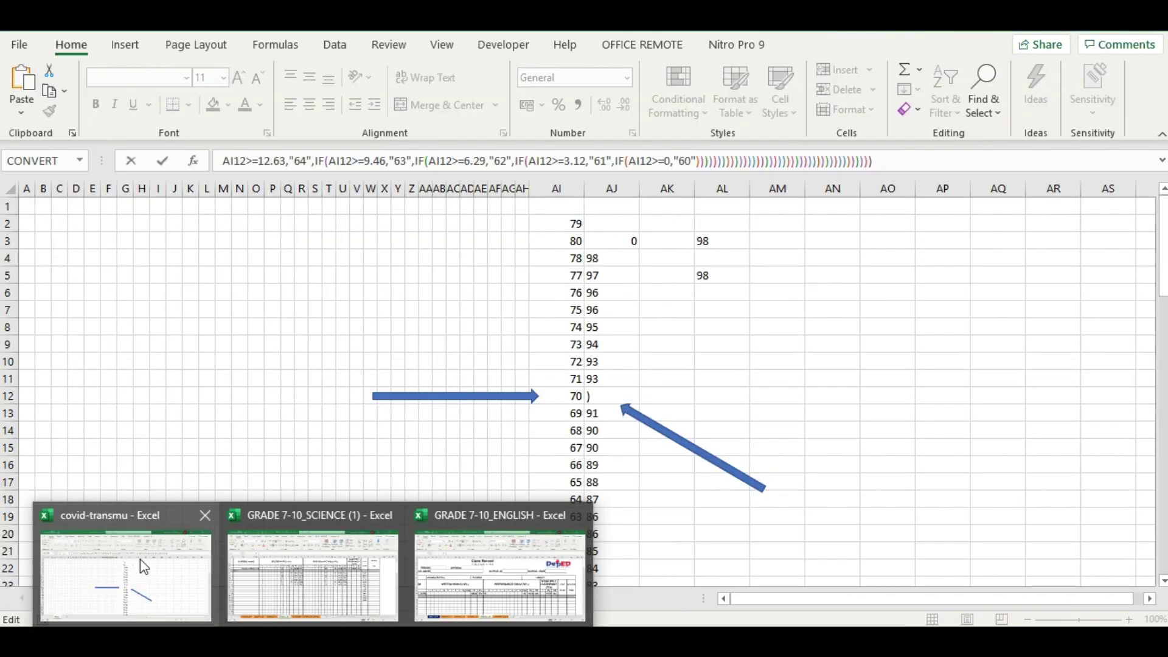
{"action": "left_click", "coordinate": [140, 560]}
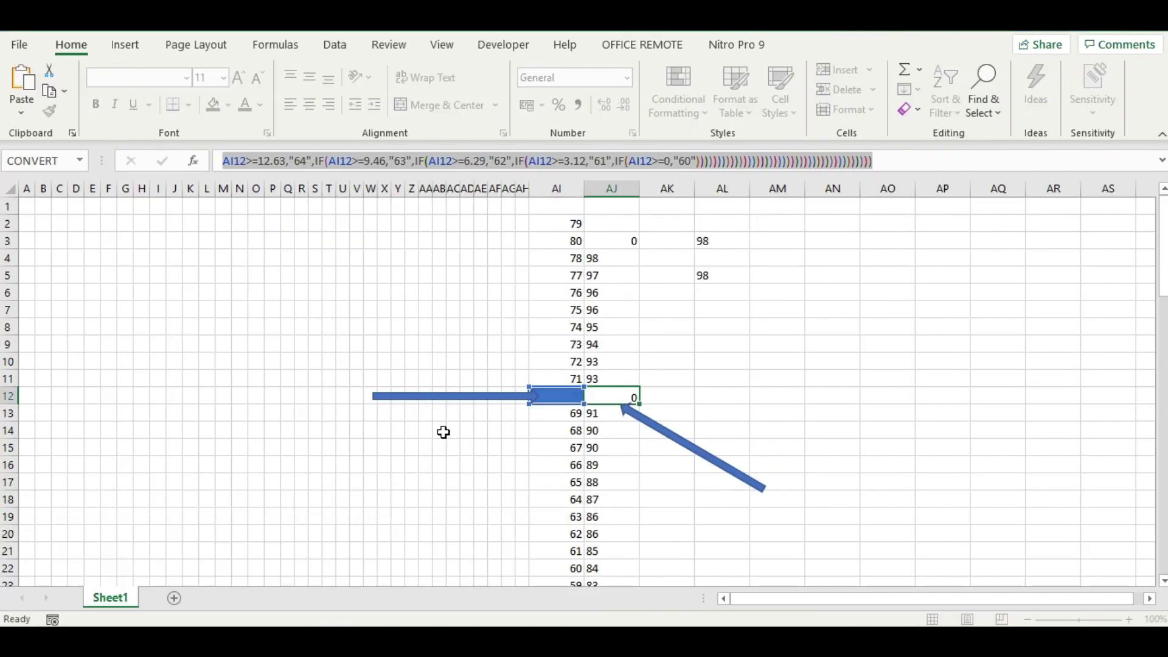
{"action": "key", "text": "ctrl+v"}
{"action": "key", "text": "Return"}
{"action": "left_click", "coordinate": [597, 396]}
Switch back to the Word document and copy the entire transmutation formula
{"action": "mouse_move", "coordinate": [313, 639]}
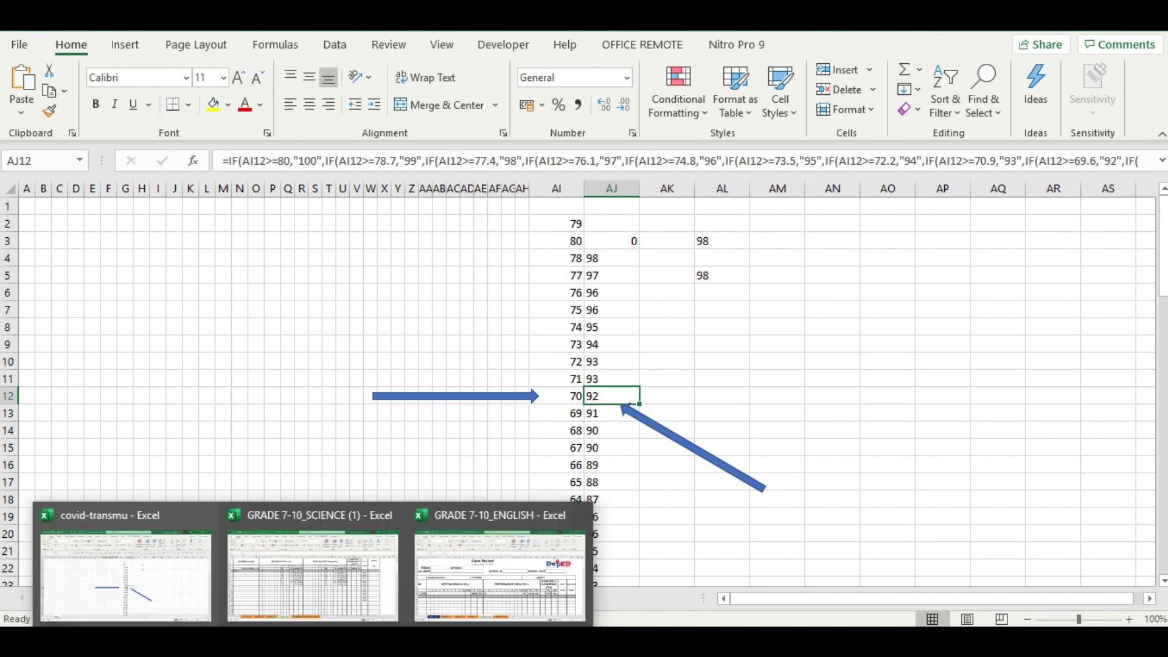
{"action": "left_click", "coordinate": [309, 588]}
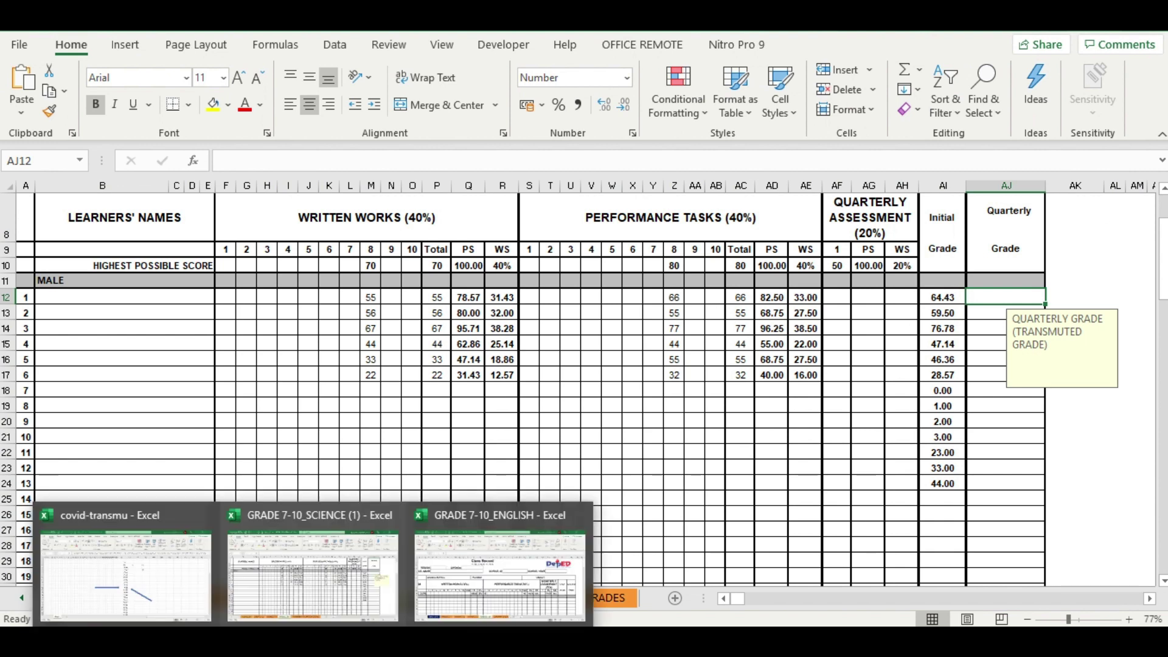
{"action": "left_click", "coordinate": [347, 642]}
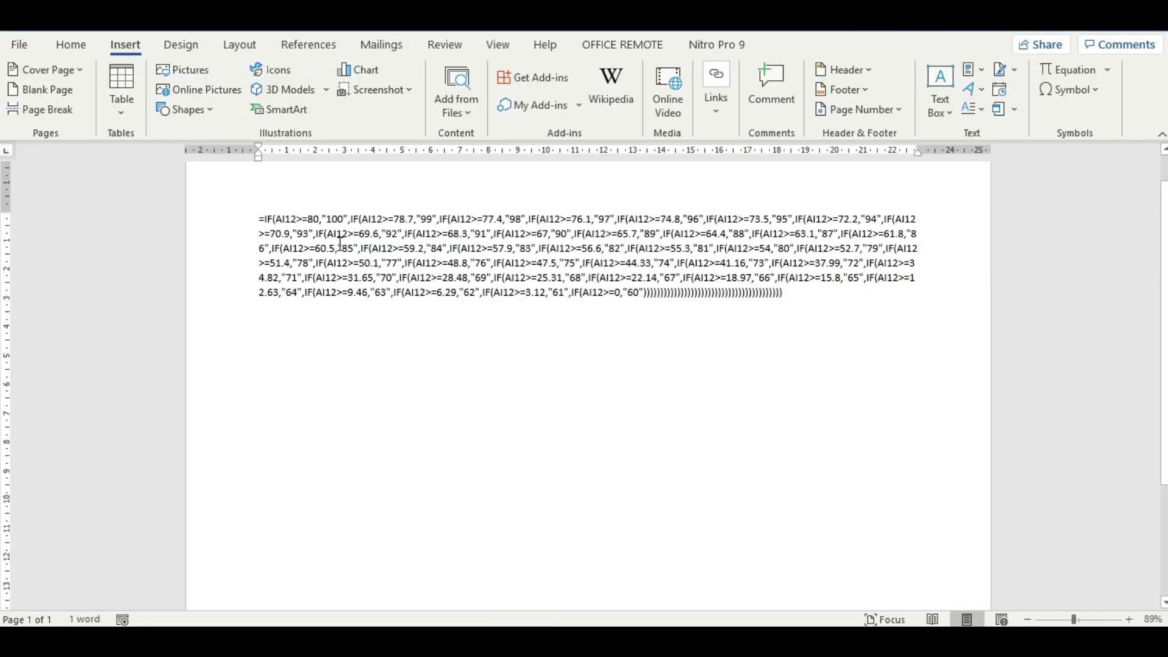
{"action": "left_click_drag", "start_coordinate": [254, 215], "coordinate": [777, 290]}
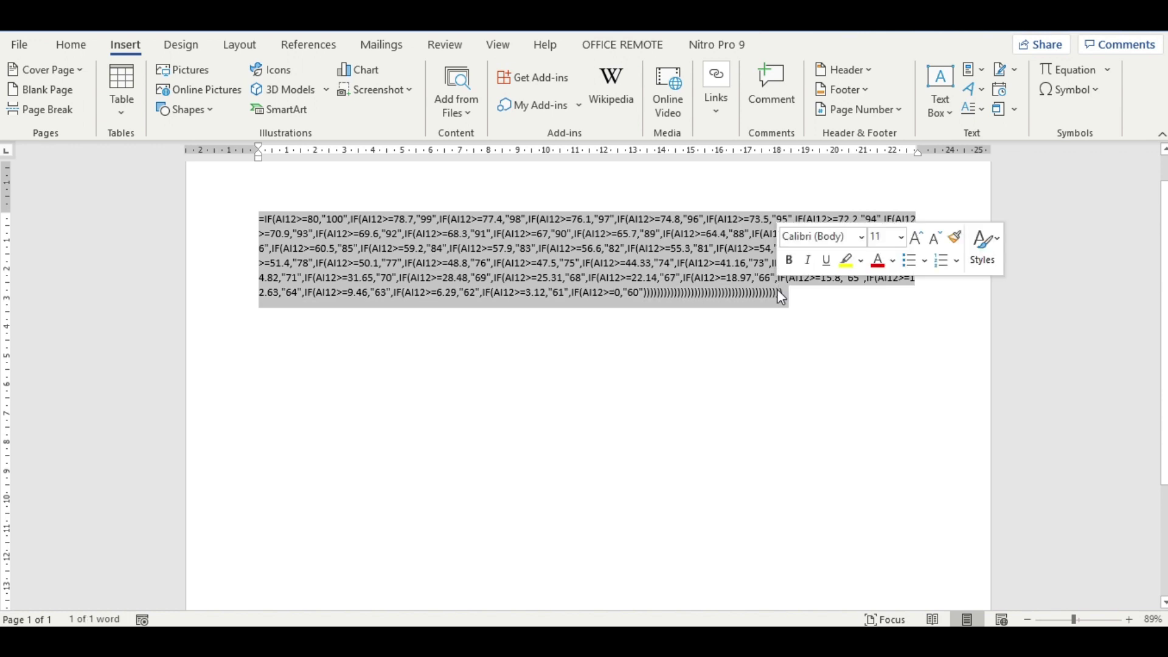
{"action": "right_click", "coordinate": [633, 243]}
{"action": "left_click", "coordinate": [652, 281]}
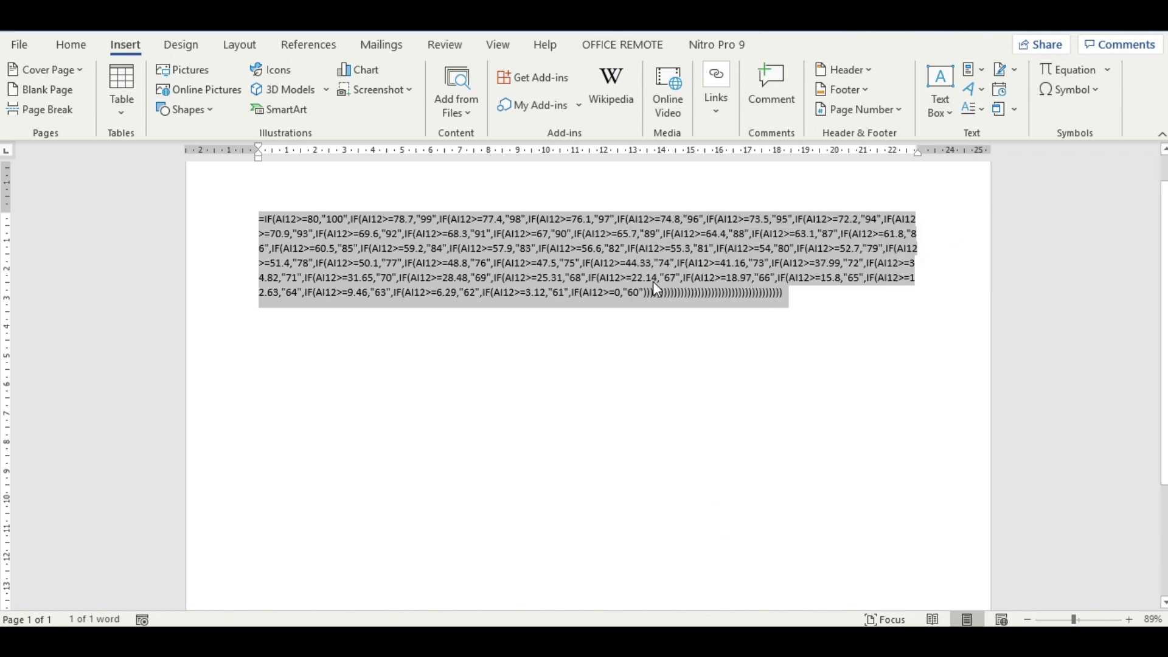
Switch to the GRADE 7-10_SCIENCE (1) workbook and paste the transmutation formula into Quarterly Grade cell AJ12 on SCIENCE _Q4
{"action": "mouse_move", "coordinate": [314, 642]}
{"action": "left_click", "coordinate": [322, 586]}
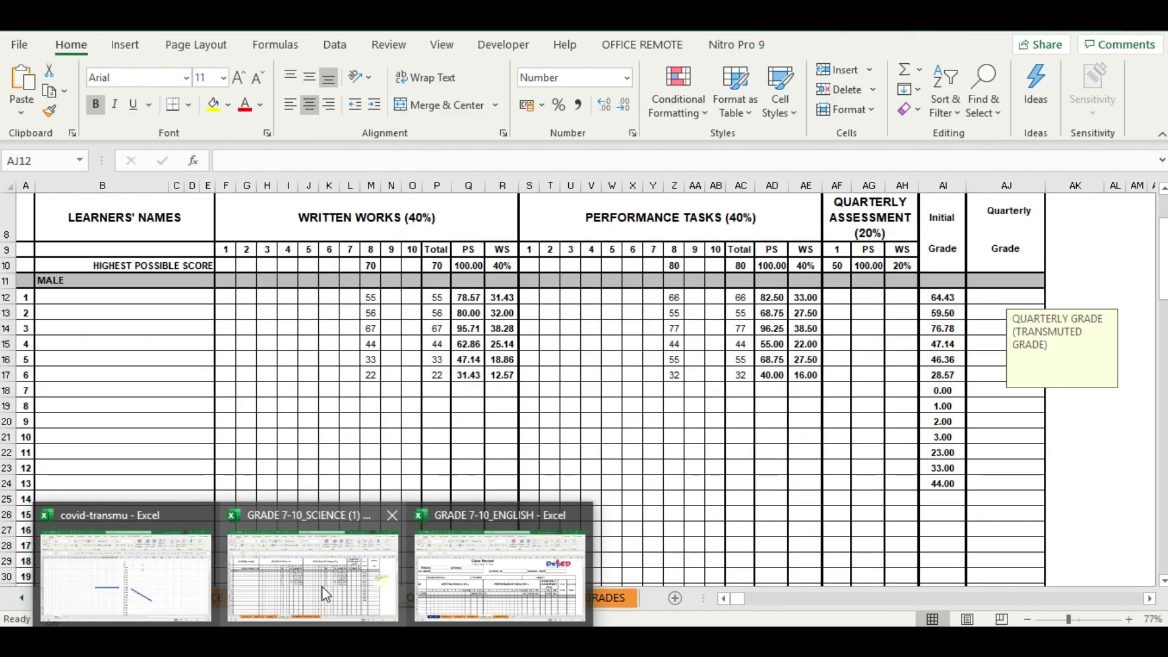
{"action": "double_click", "coordinate": [992, 301]}
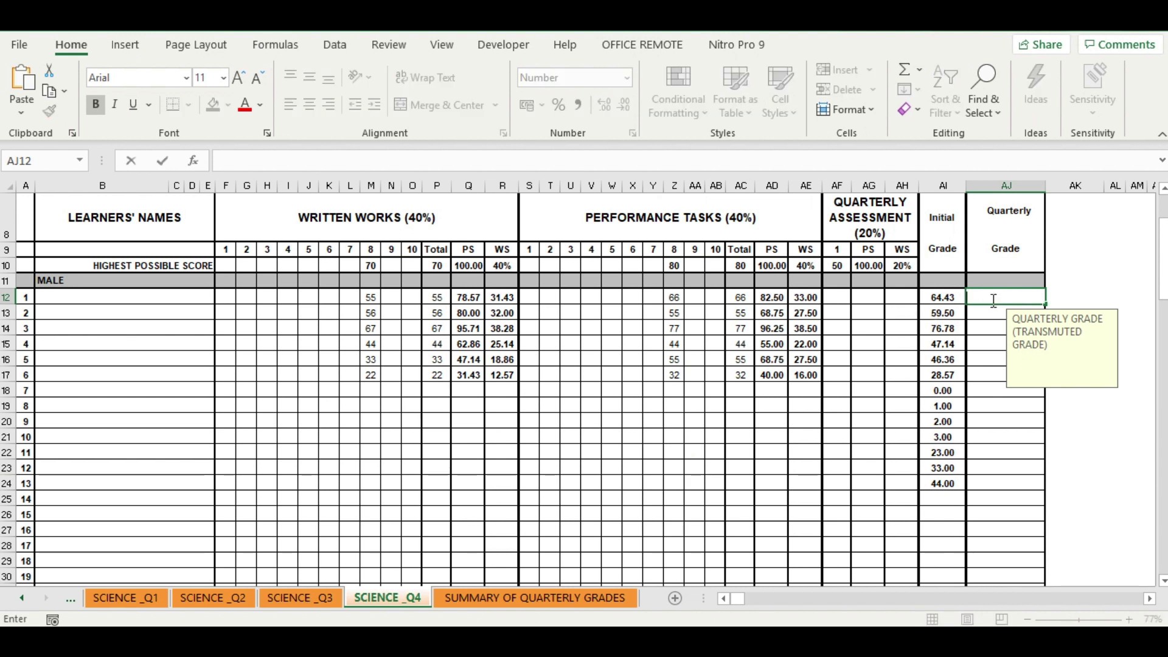
{"action": "right_click", "coordinate": [992, 301]}
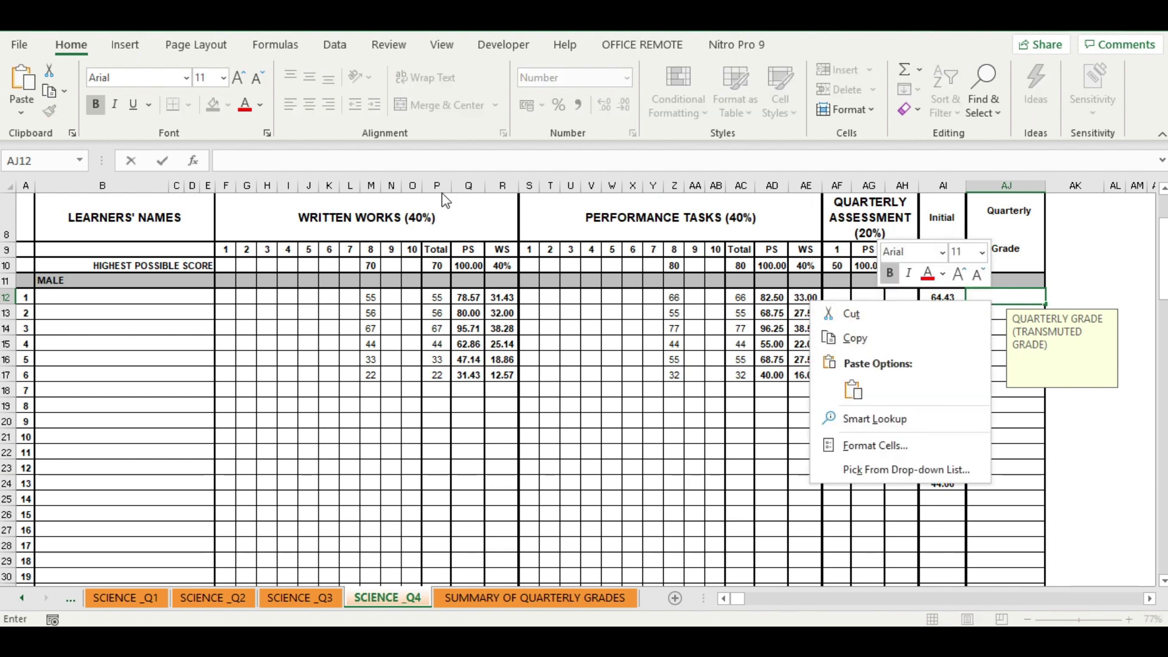
{"action": "key", "text": "Escape"}
{"action": "right_click", "coordinate": [385, 159]}
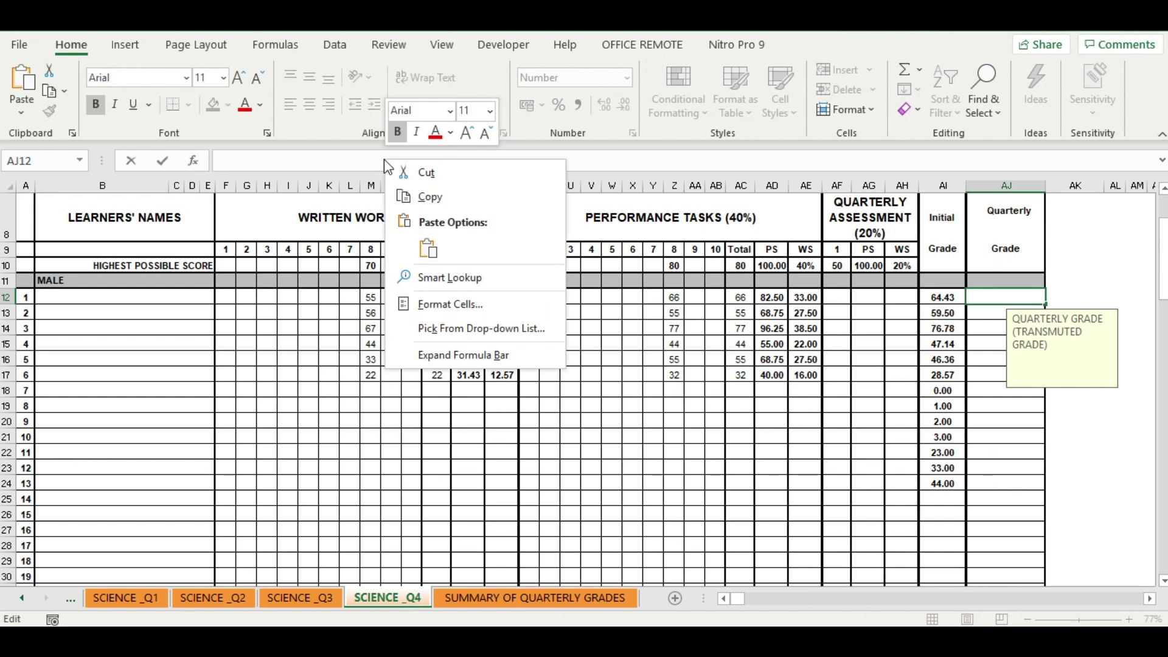
{"action": "left_click", "coordinate": [424, 246]}
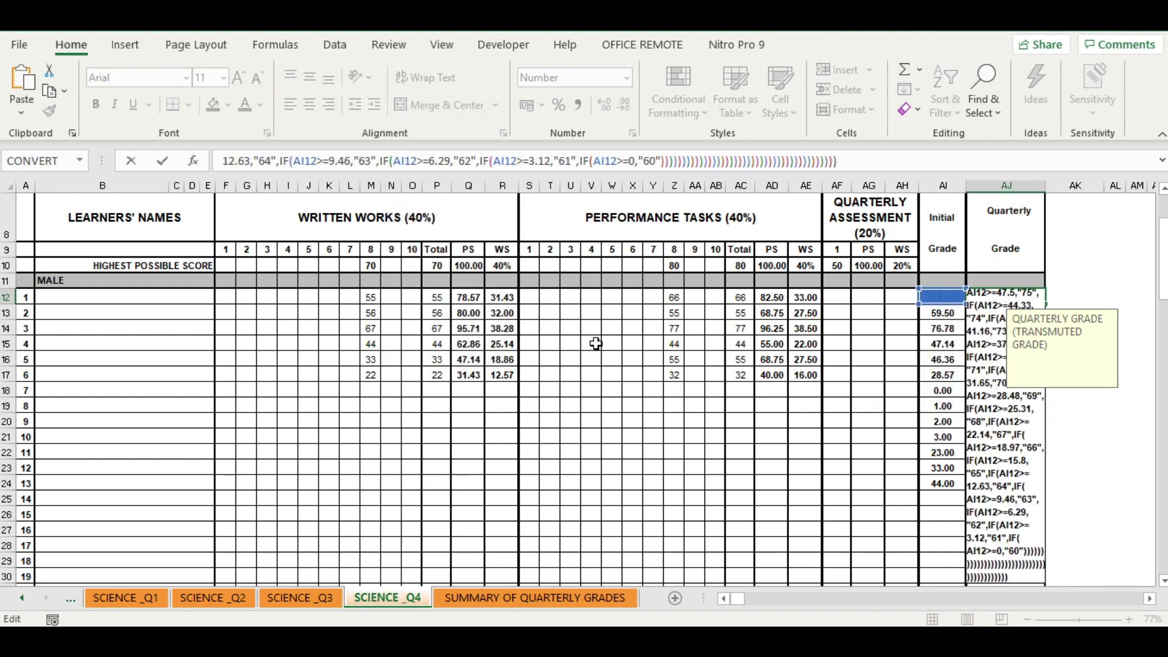
{"action": "key", "text": "Return"}
Check the formula in AJ12 and fill it down the Quarterly Grade column through AJ29
{"action": "left_click", "coordinate": [990, 294]}
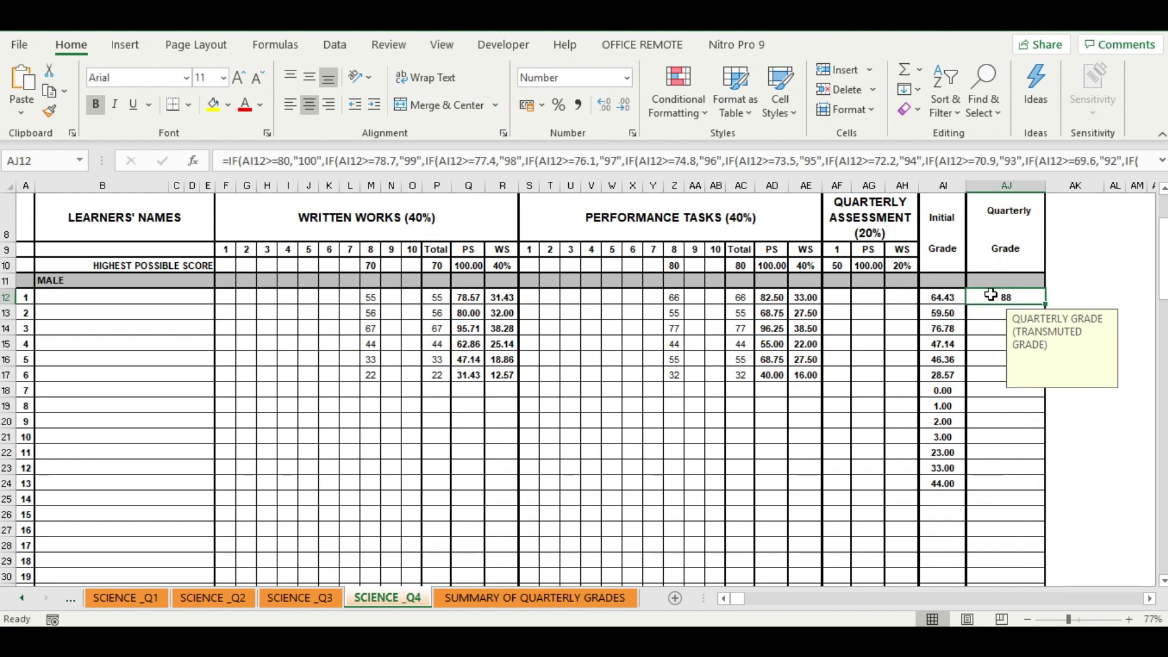
{"action": "key", "text": "Return"}
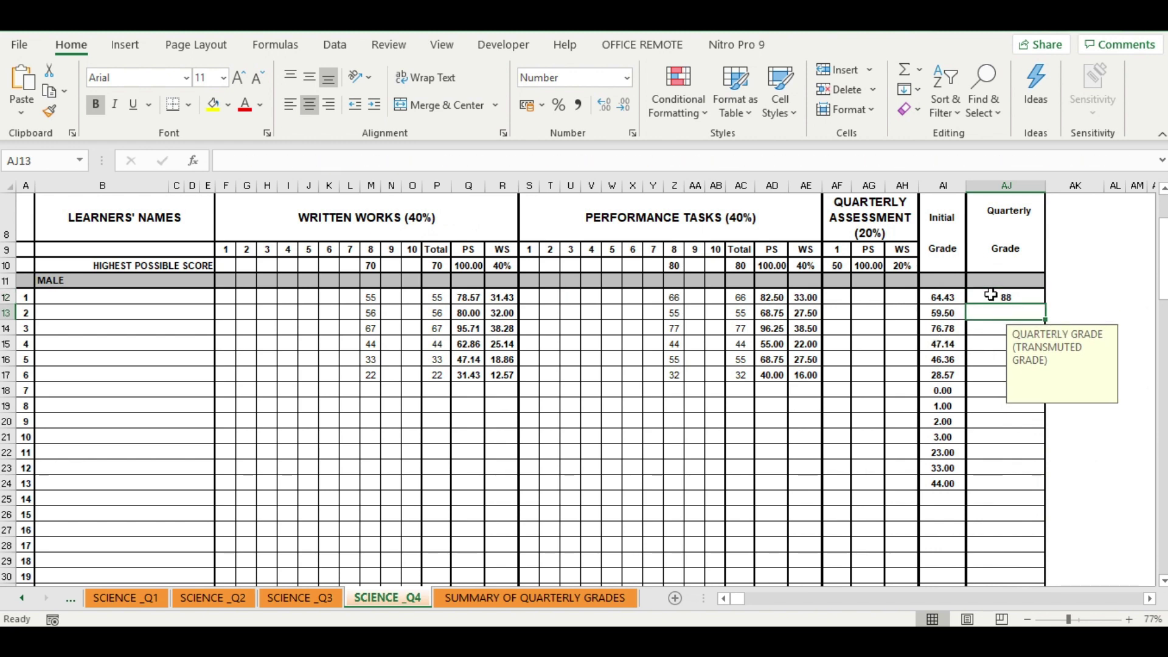
{"action": "left_click", "coordinate": [990, 295]}
{"action": "double_click", "coordinate": [991, 295]}
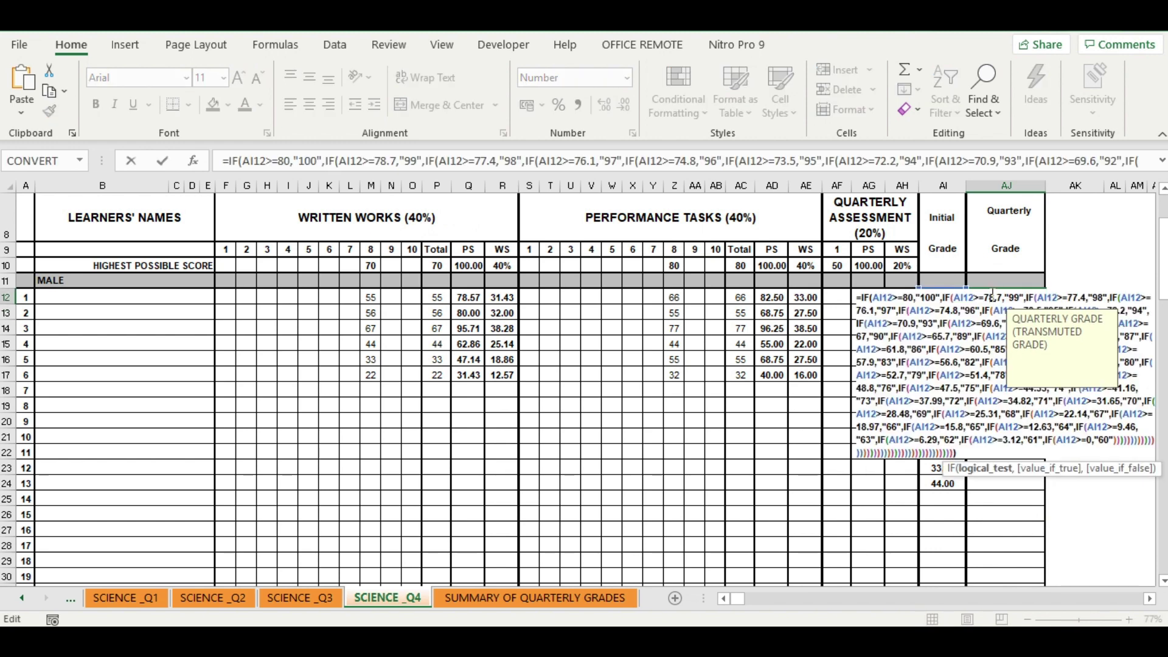
{"action": "key", "text": "Escape"}
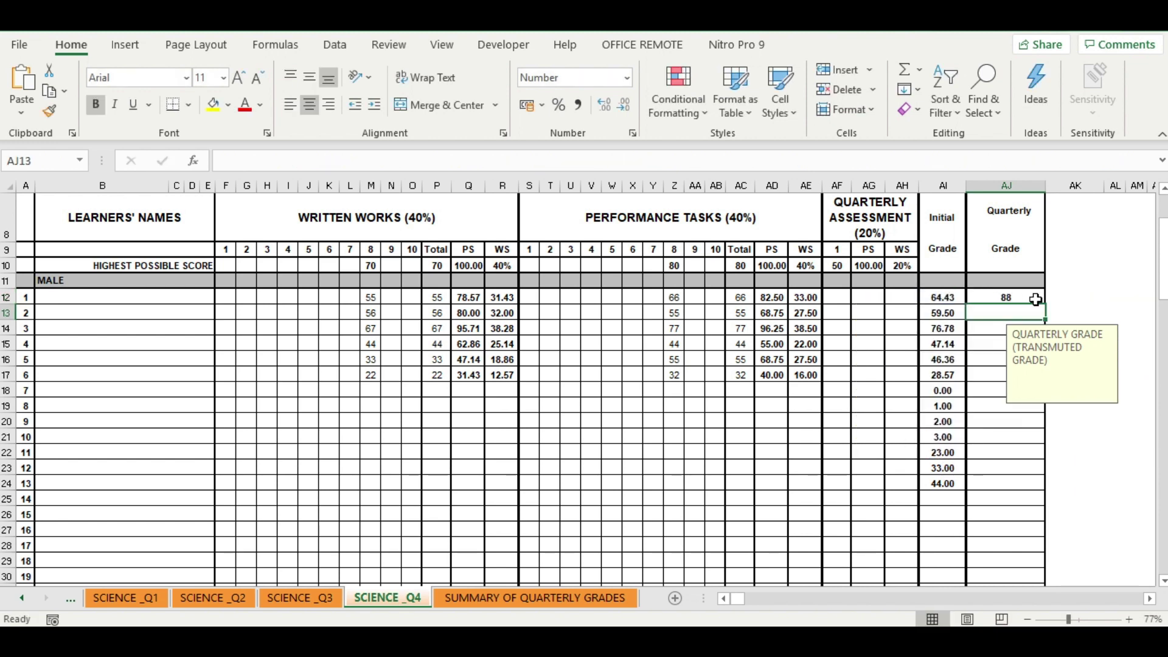
{"action": "left_click_drag", "start_coordinate": [1046, 305], "coordinate": [1046, 572]}
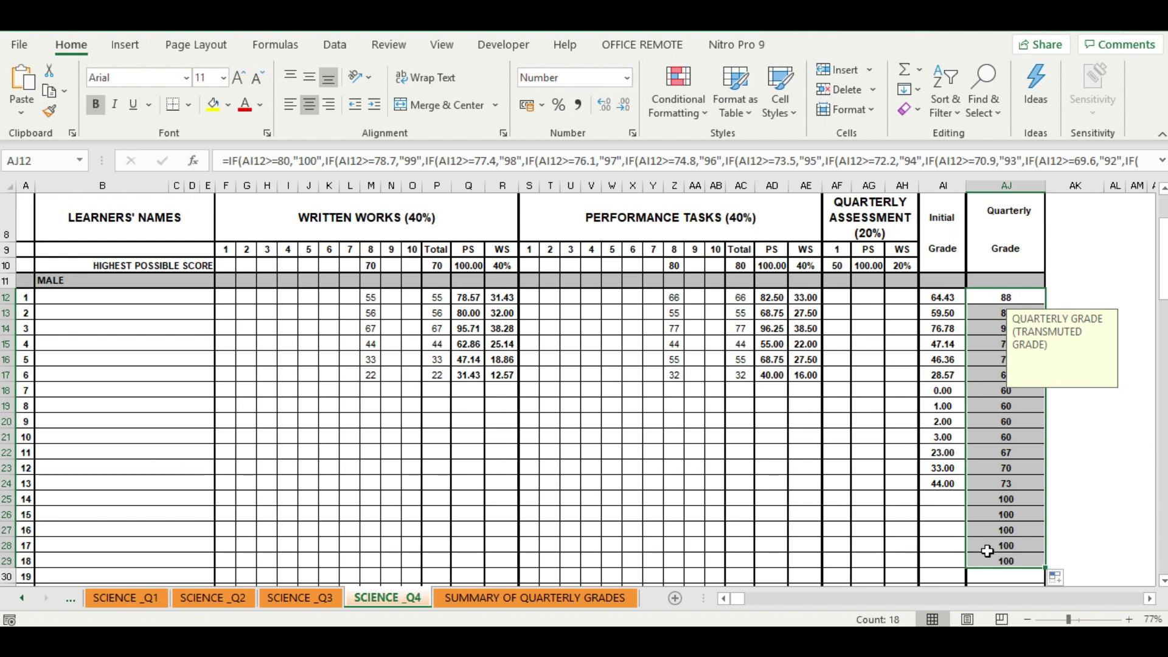
Inspect the Initial Grade cells between AI12 and AI25 against the filled Quarterly Grades
{"action": "left_click", "coordinate": [936, 497]}
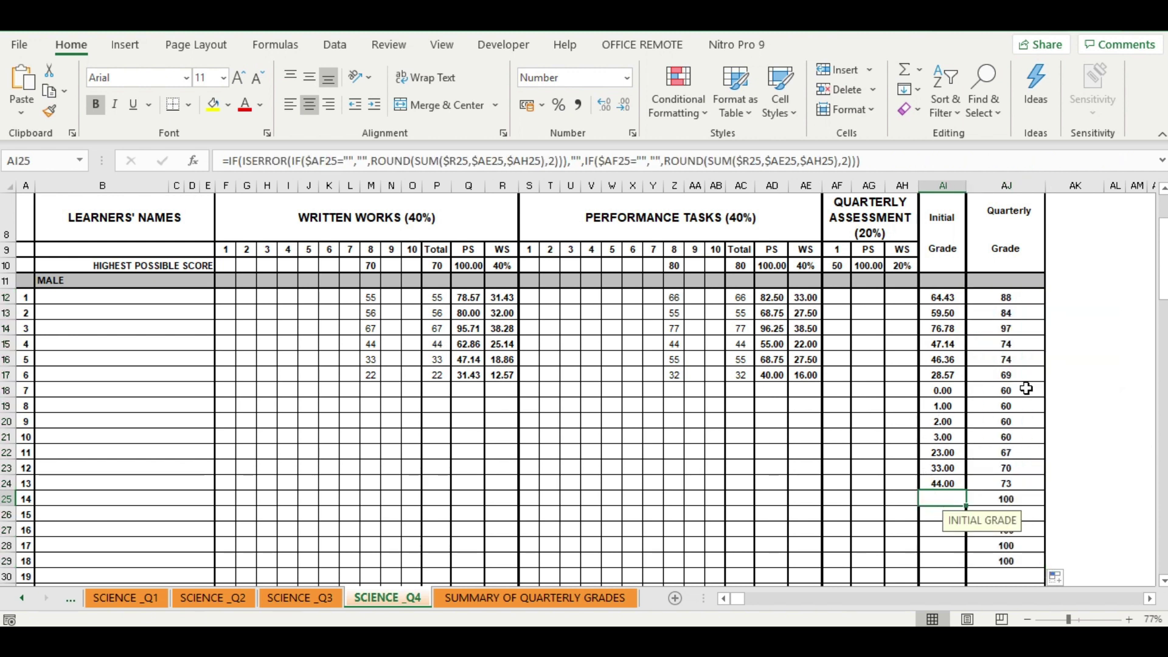
{"action": "left_click", "coordinate": [937, 406]}
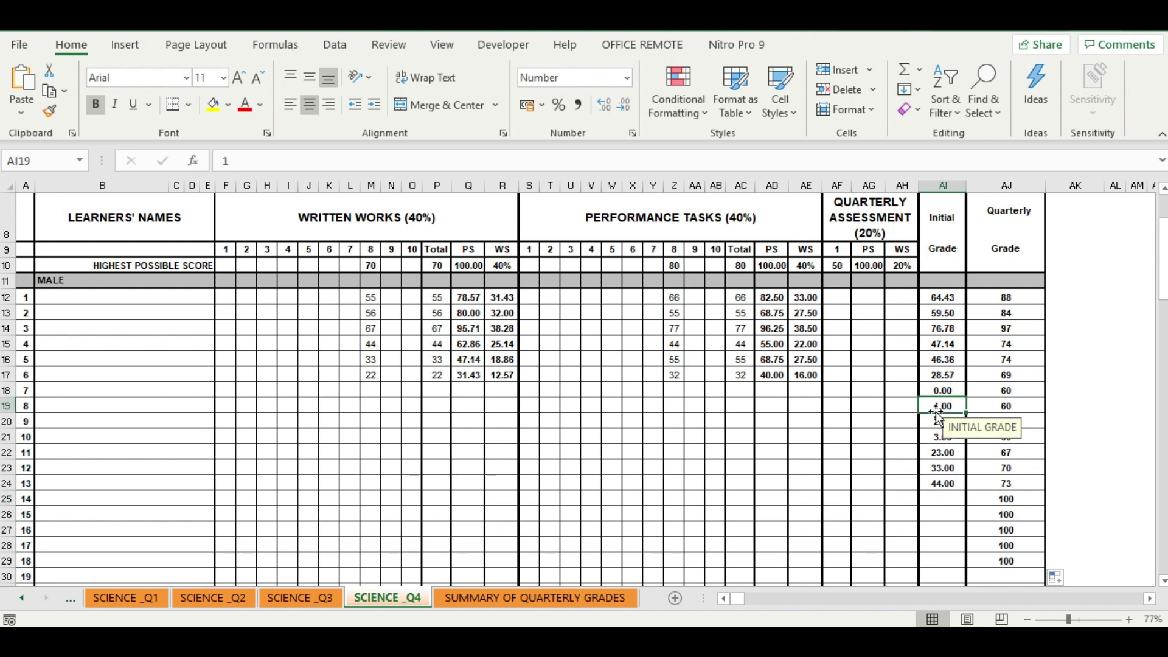
{"action": "left_click", "coordinate": [941, 466]}
{"action": "left_click", "coordinate": [941, 497]}
{"action": "key", "text": "ctrl+Up"}
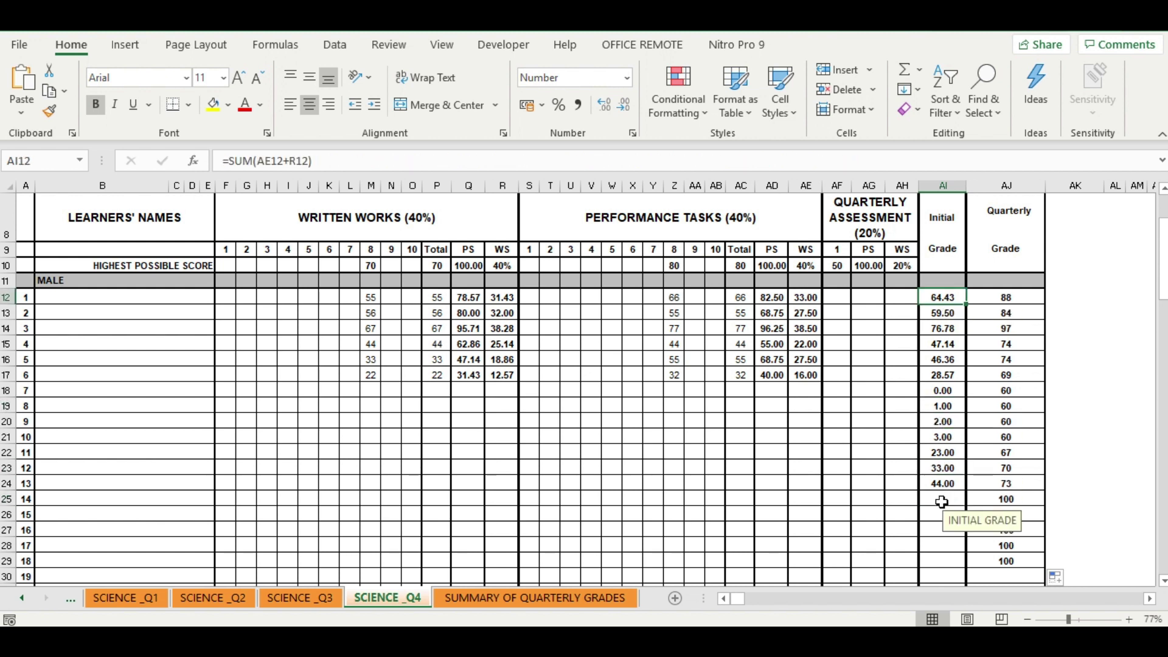
Enter test initial grades of 67, 3, 4, 5 and 6 in cells AI25 through AI29
{"action": "left_click", "coordinate": [942, 501]}
{"action": "type", "text": "w"}
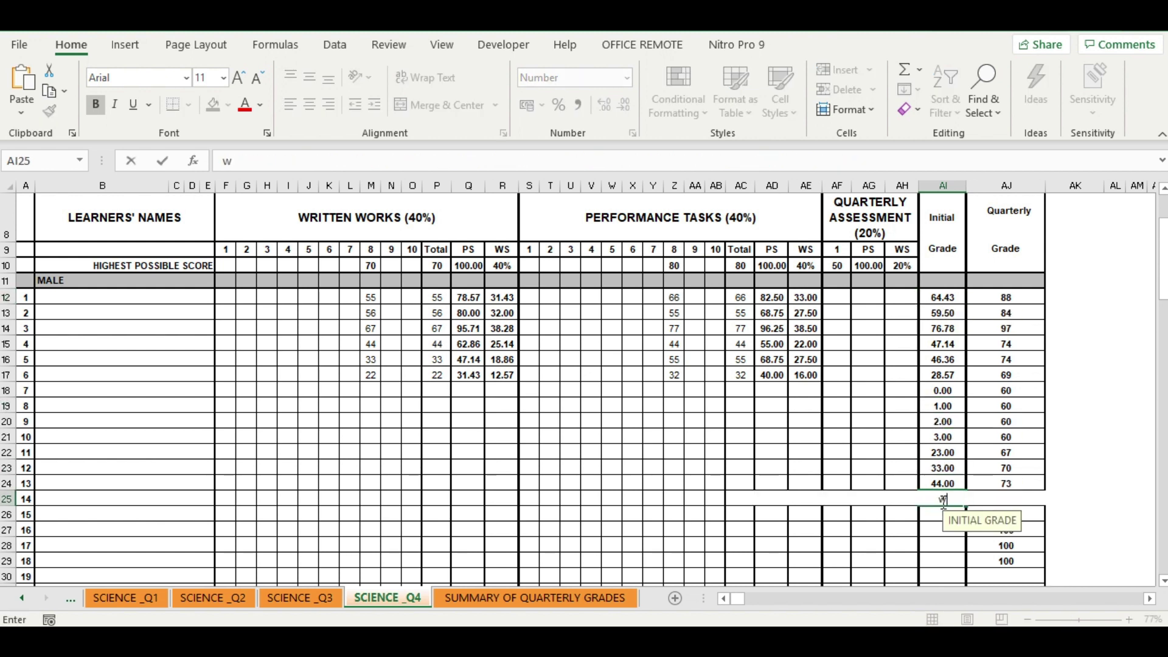
{"action": "key", "text": "Return"}
{"action": "type", "text": "3"}
{"action": "key", "text": "Return"}
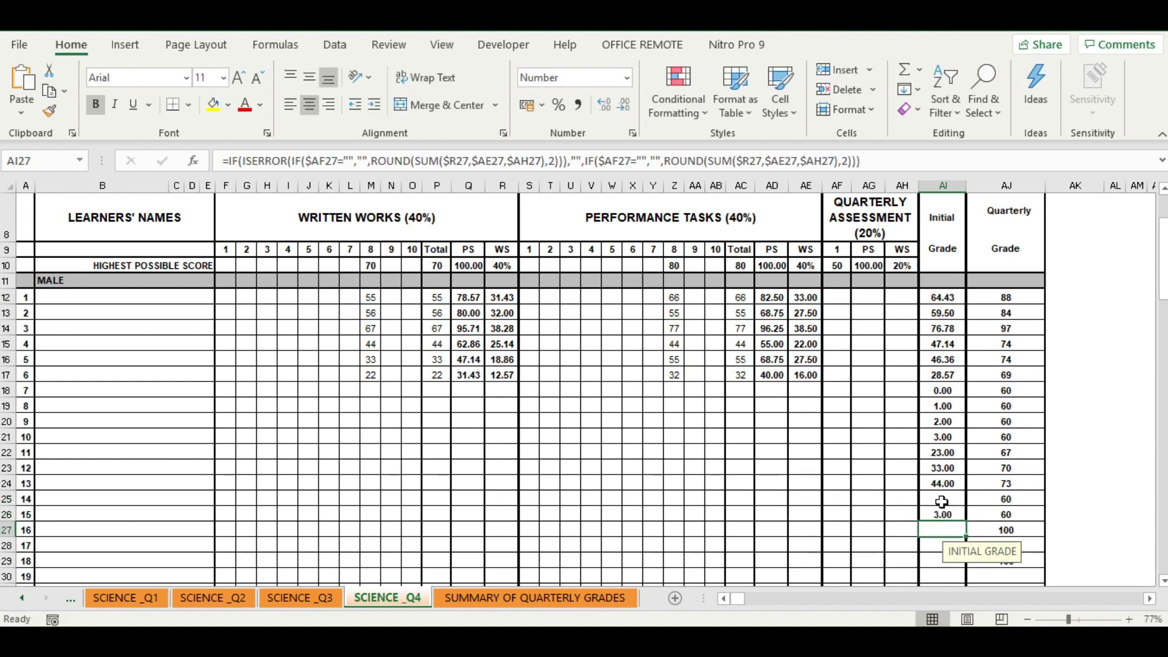
{"action": "type", "text": "4"}
{"action": "key", "text": "Return"}
{"action": "type", "text": "5"}
{"action": "key", "text": "Return"}
{"action": "type", "text": "6"}
{"action": "key", "text": "Return"}
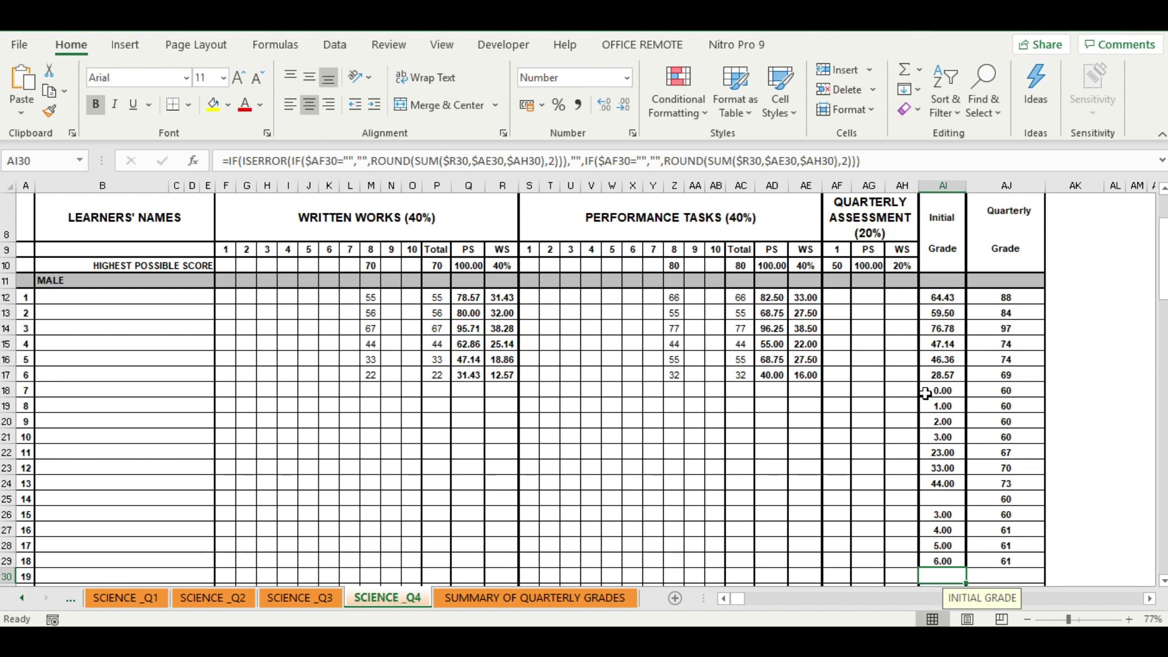
{"action": "left_click", "coordinate": [954, 499]}
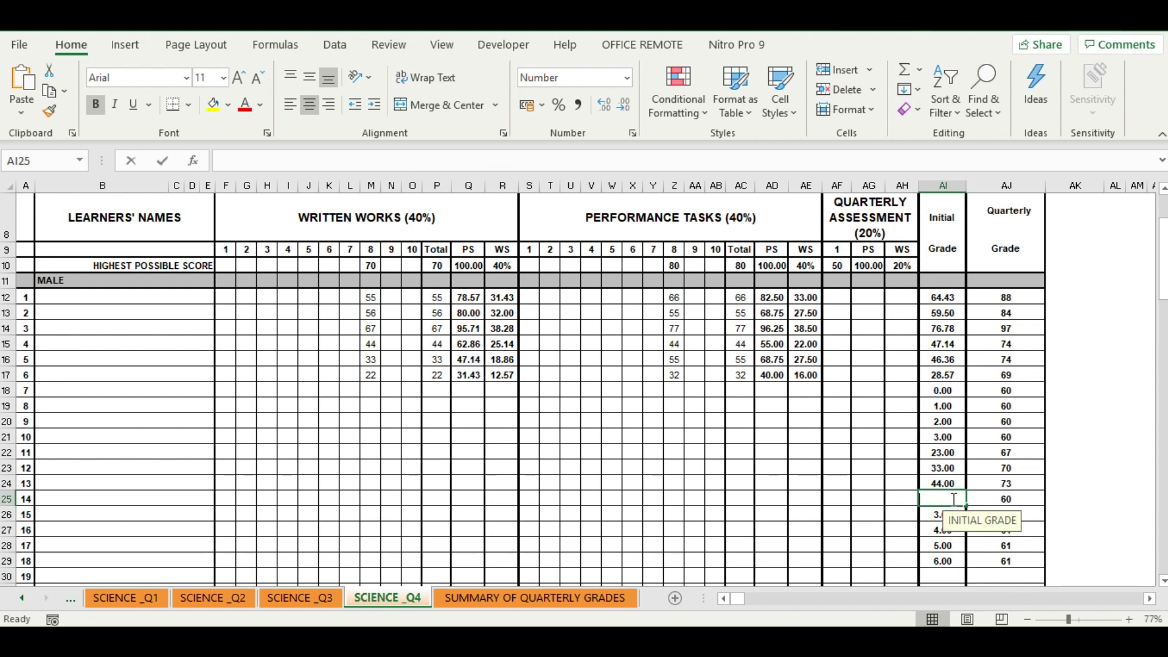
{"action": "type", "text": "67"}
{"action": "key", "text": "Return"}
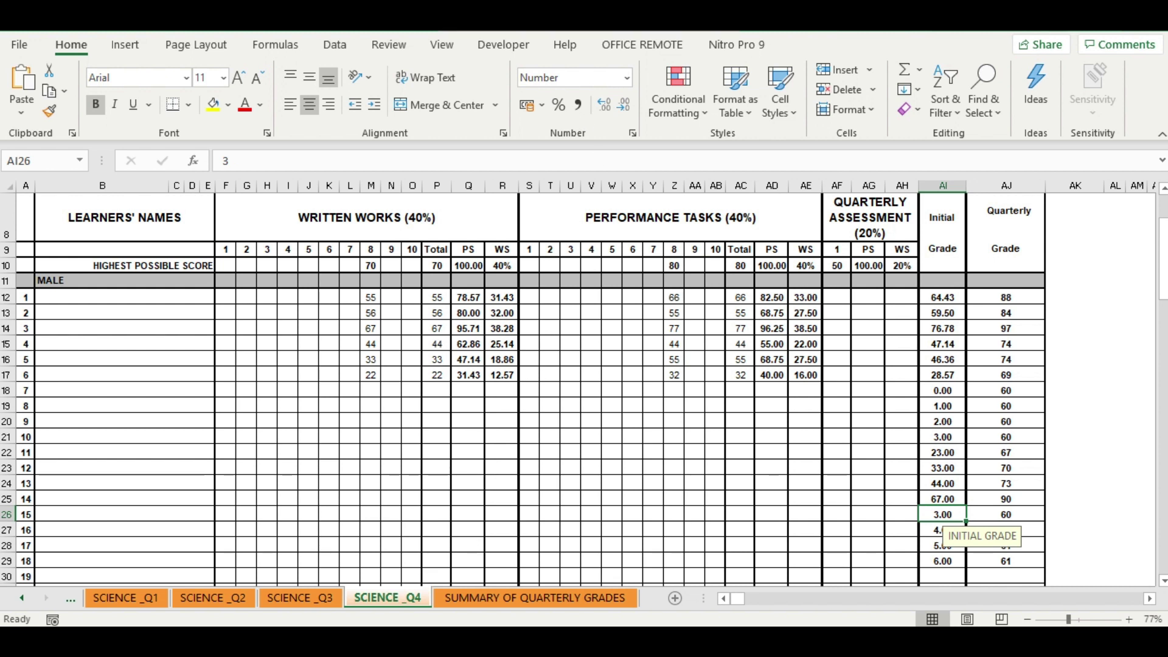
Enter a raw score of 4 in row 19 for both Written Works 8 and Performance Tasks 8
{"action": "left_click", "coordinate": [524, 38]}
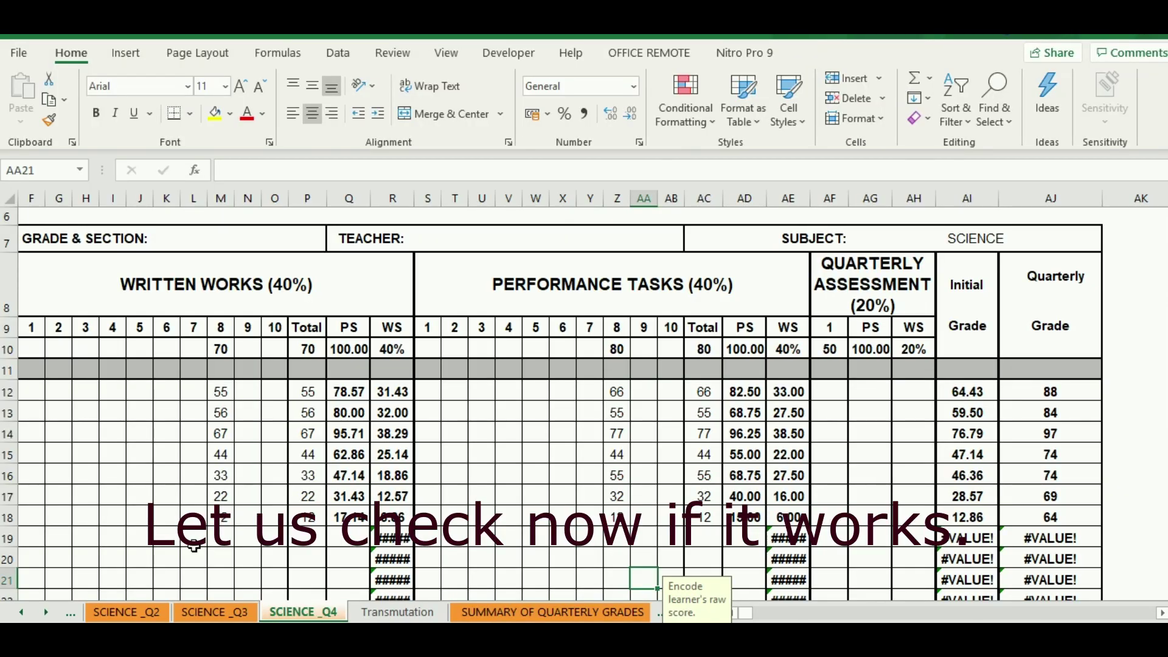
{"action": "left_click", "coordinate": [213, 543]}
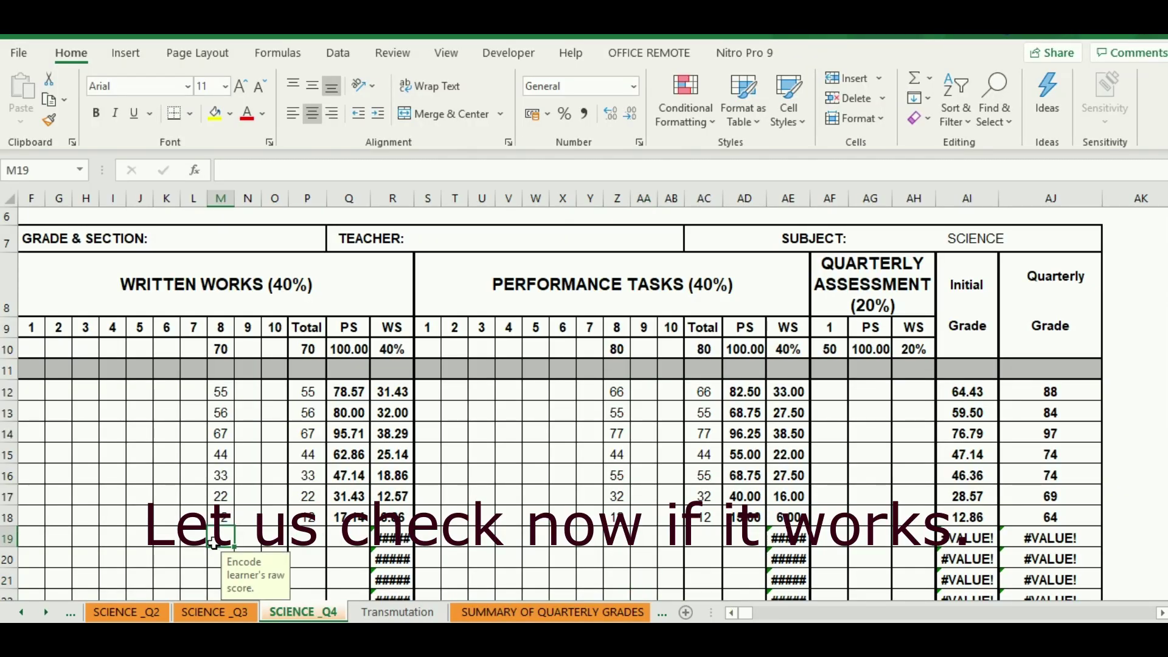
{"action": "type", "text": "4"}
{"action": "key", "text": "Tab"}
{"action": "key", "text": "Tab"}
{"action": "key", "text": "Tab"}
{"action": "key", "text": "Tab"}
{"action": "key", "text": "Tab"}
{"action": "key", "text": "Tab"}
{"action": "key", "text": "Tab"}
{"action": "key", "text": "Tab"}
{"action": "key", "text": "Tab"}
{"action": "key", "text": "Tab"}
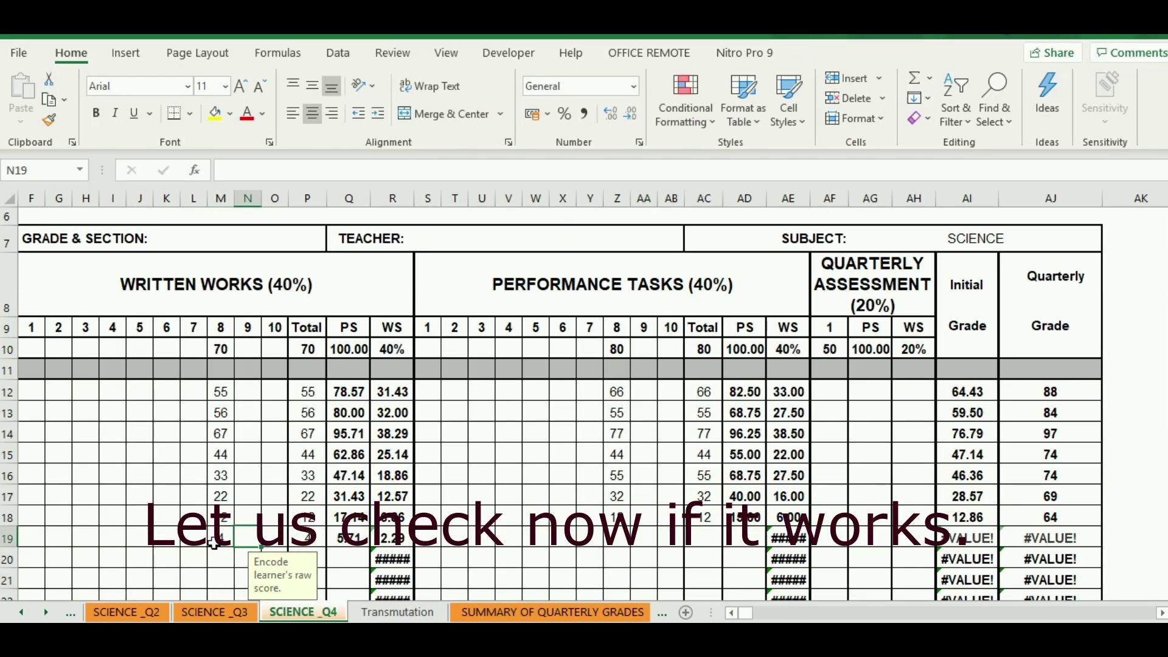
{"action": "key", "text": "Tab"}
{"action": "key", "text": "Tab"}
{"action": "key", "text": "Tab"}
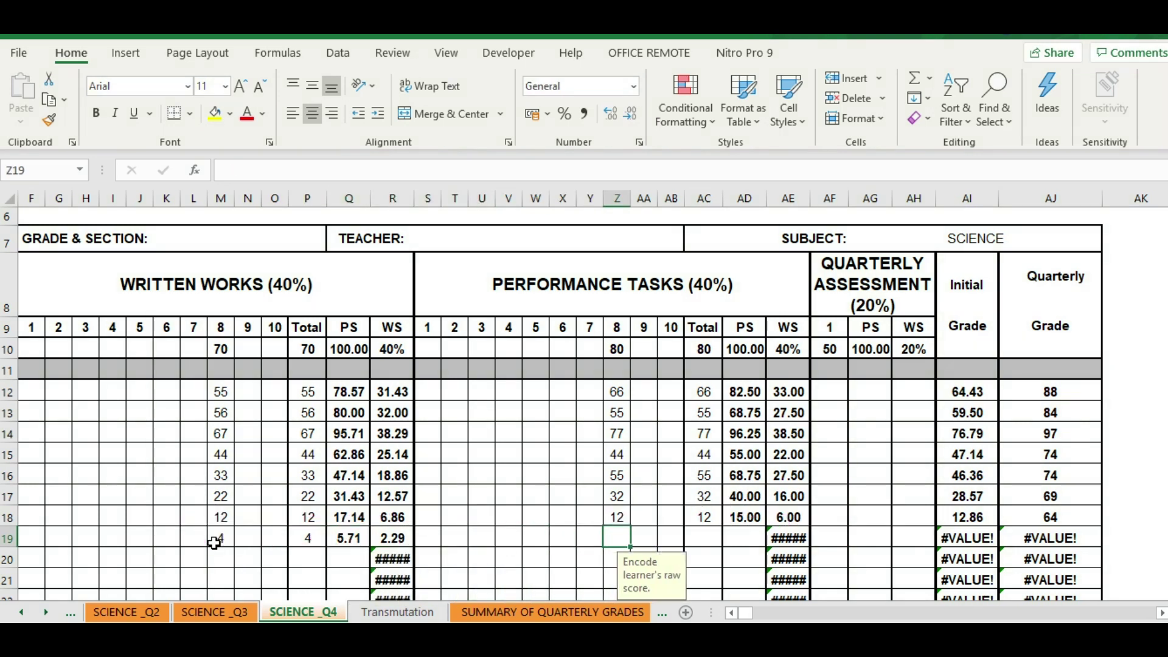
{"action": "type", "text": "4"}
Enter a Written Works 8 raw score of 0 in cell M20
{"action": "key", "text": "shift+Tab"}
{"action": "key", "text": "shift+Tab"}
{"action": "key", "text": "shift+Tab"}
{"action": "key", "text": "shift+Tab"}
{"action": "key", "text": "shift+Tab"}
{"action": "key", "text": "shift+Tab"}
{"action": "key", "text": "shift+Tab"}
{"action": "key", "text": "shift+Tab"}
{"action": "key", "text": "shift+Tab"}
{"action": "key", "text": "shift+Tab"}
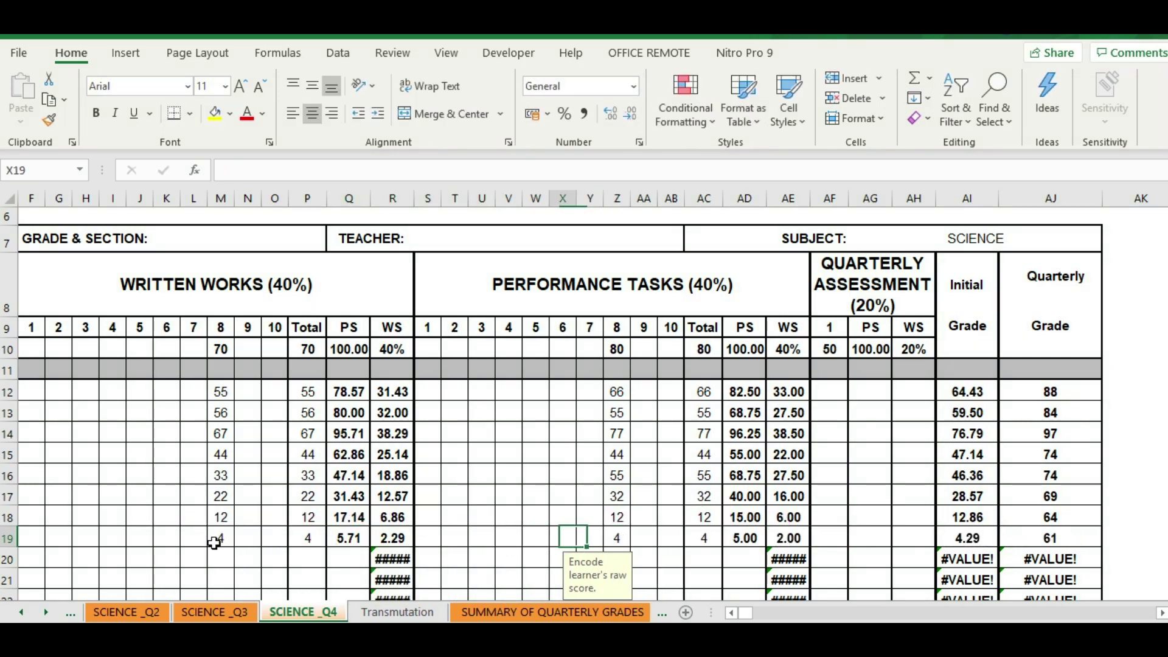
{"action": "key", "text": "shift+Tab"}
{"action": "key", "text": "shift+Tab"}
{"action": "key", "text": "shift+Tab"}
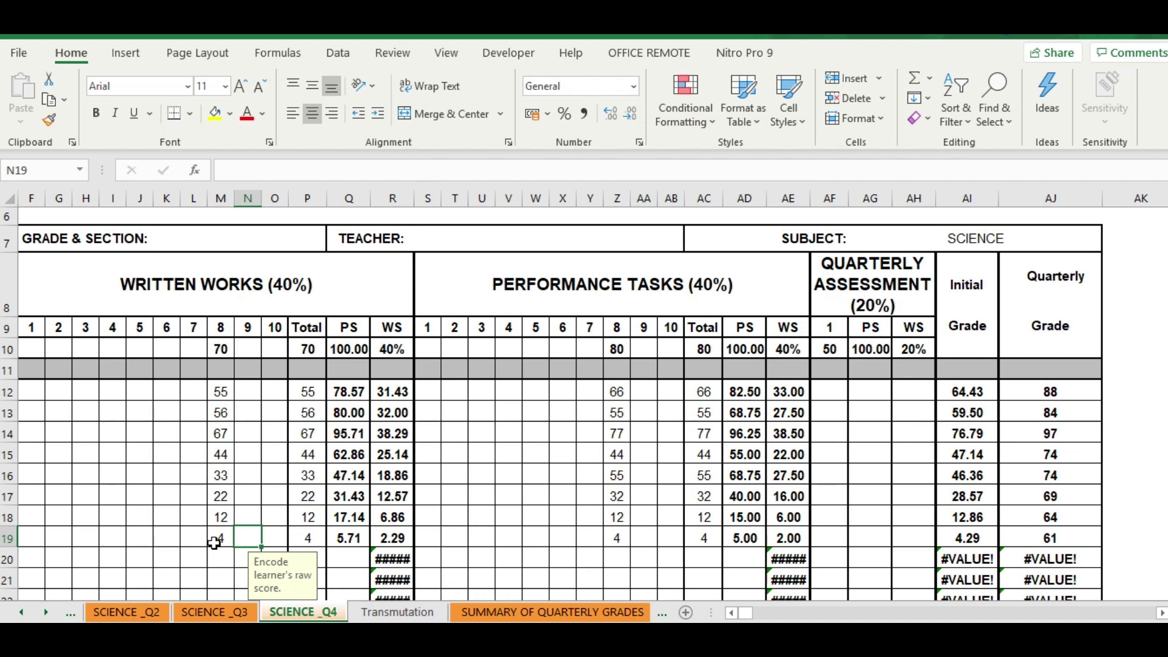
{"action": "key", "text": "Down"}
{"action": "key", "text": "Down"}
{"action": "key", "text": "Up"}
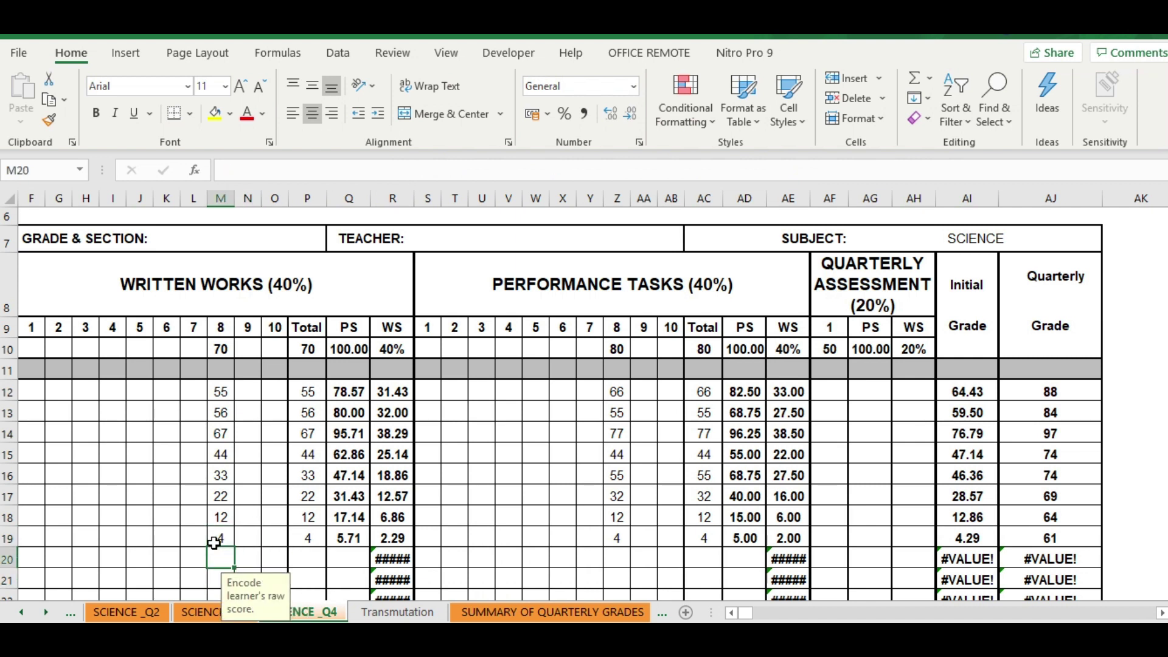
{"action": "type", "text": "0"}
Enter a Performance Tasks 8 raw score of 0 in cell Z20
{"action": "key", "text": "Tab"}
{"action": "key", "text": "Tab"}
{"action": "key", "text": "Tab"}
{"action": "key", "text": "Tab"}
{"action": "key", "text": "Tab"}
{"action": "key", "text": "Tab"}
{"action": "key", "text": "Tab"}
{"action": "key", "text": "Tab"}
{"action": "key", "text": "Tab"}
{"action": "key", "text": "Tab"}
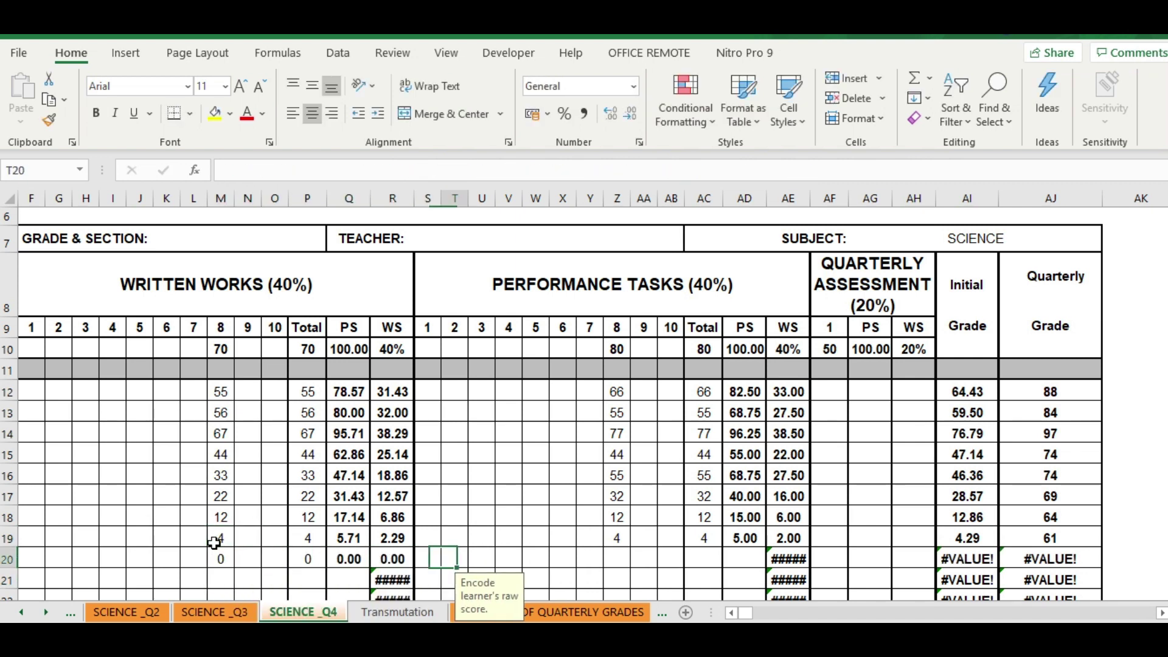
{"action": "key", "text": "Tab"}
{"action": "key", "text": "Tab"}
{"action": "key", "text": "Tab"}
{"action": "type", "text": "0"}
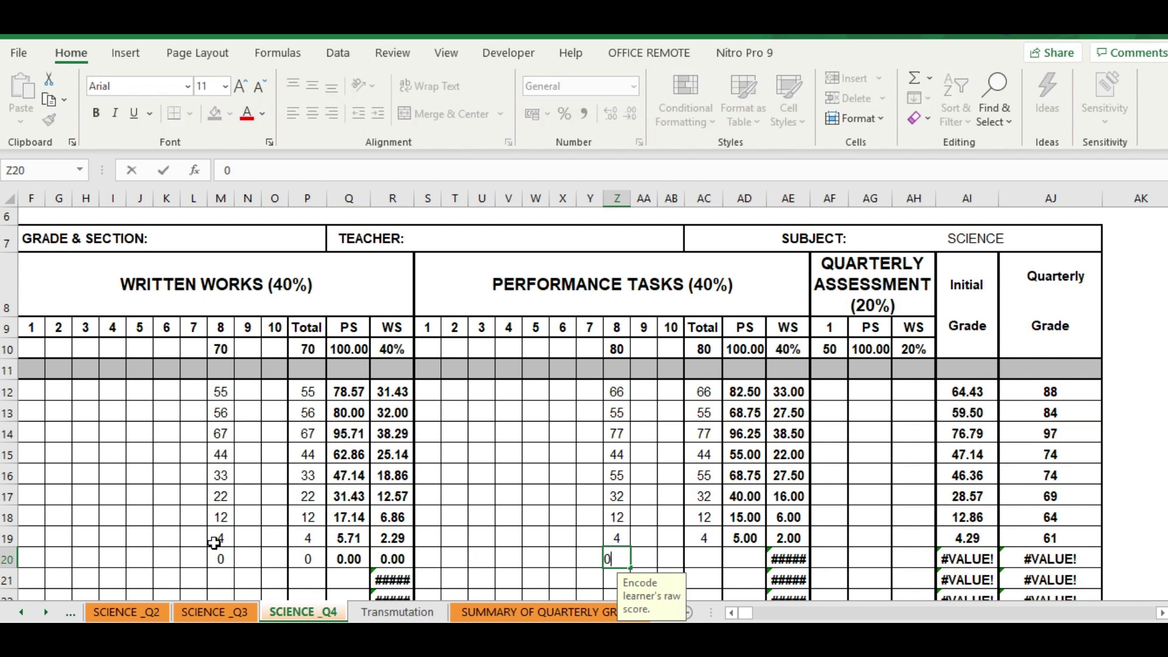
{"action": "key", "text": "Left"}
Enter a Written Works 8 raw score of 70 in cell M21
{"action": "key", "text": "Left"}
{"action": "key", "text": "Left"}
{"action": "key", "text": "Left"}
{"action": "key", "text": "Left"}
{"action": "key", "text": "Left"}
{"action": "key", "text": "Left"}
{"action": "key", "text": "Left"}
{"action": "key", "text": "Left"}
{"action": "key", "text": "Left"}
{"action": "key", "text": "Left"}
{"action": "key", "text": "Left"}
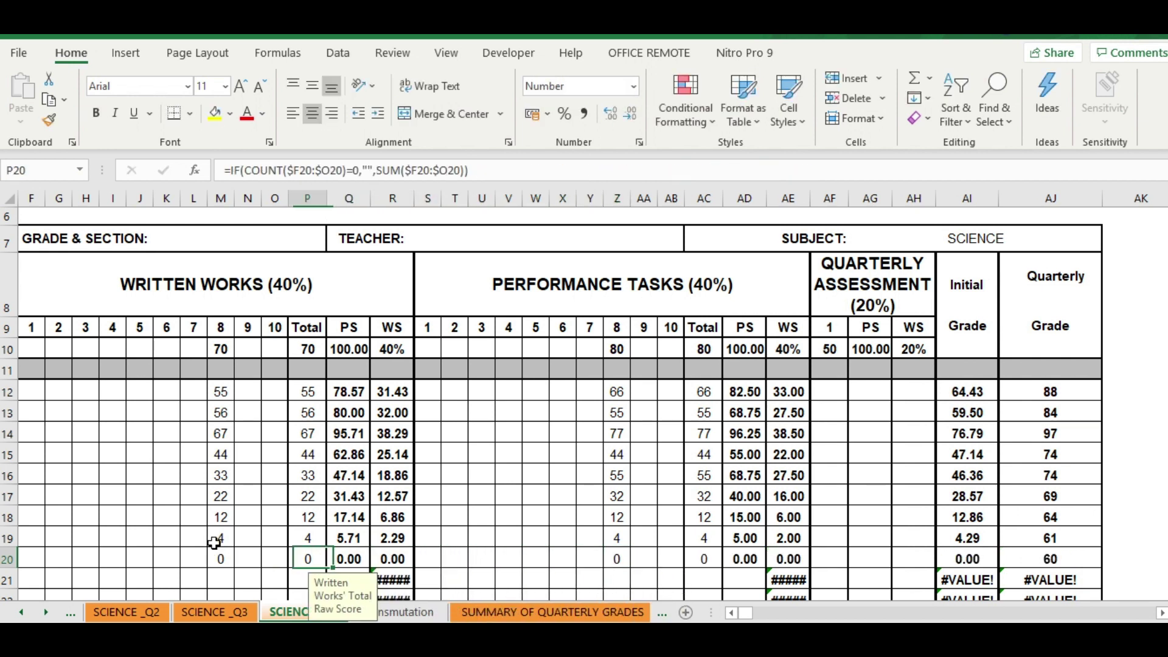
{"action": "key", "text": "Left"}
{"action": "key", "text": "Down"}
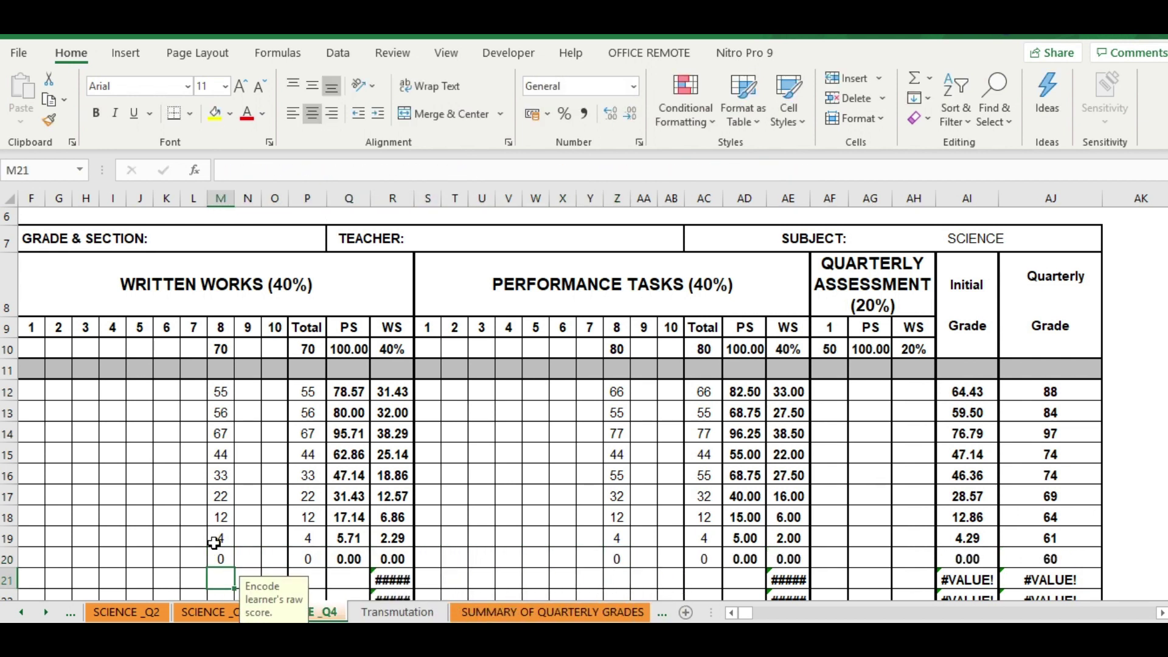
{"action": "type", "text": "70"}
{"action": "key", "text": "Right"}
Enter a Performance Tasks 8 raw score of 80 in cell Z21
{"action": "key", "text": "Right"}
{"action": "key", "text": "Right"}
{"action": "key", "text": "Right"}
{"action": "key", "text": "Right"}
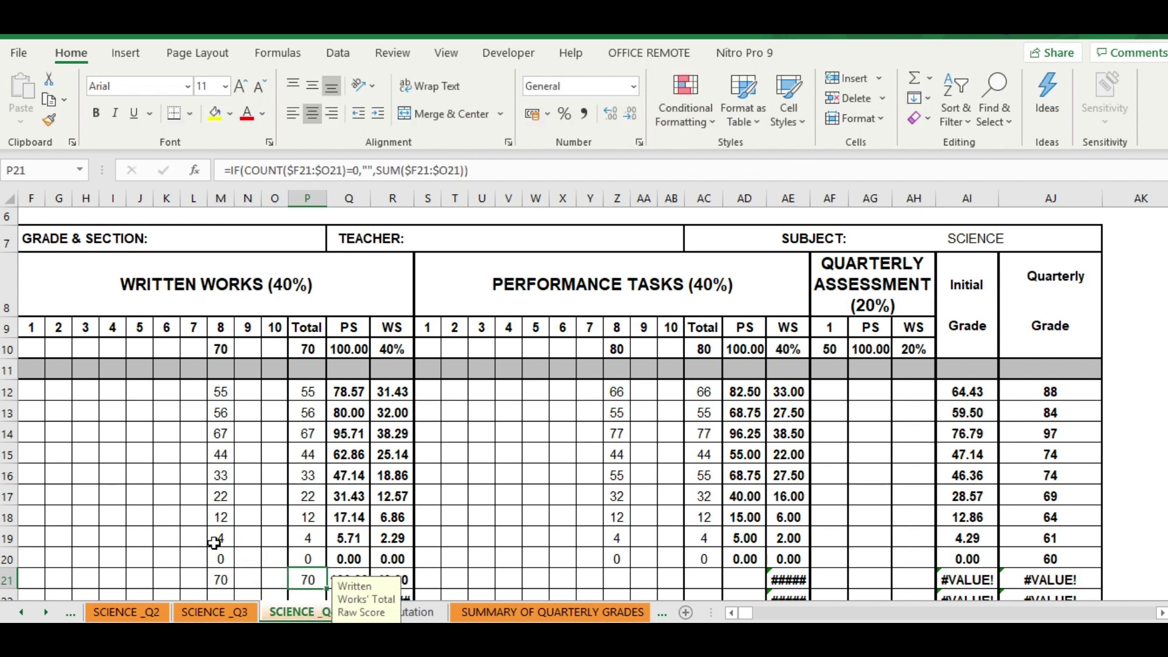
{"action": "key", "text": "Right"}
{"action": "key", "text": "Right"}
{"action": "key", "text": "Right"}
{"action": "key", "text": "Right"}
{"action": "key", "text": "Right"}
{"action": "key", "text": "Right"}
{"action": "key", "text": "Right"}
{"action": "key", "text": "Right"}
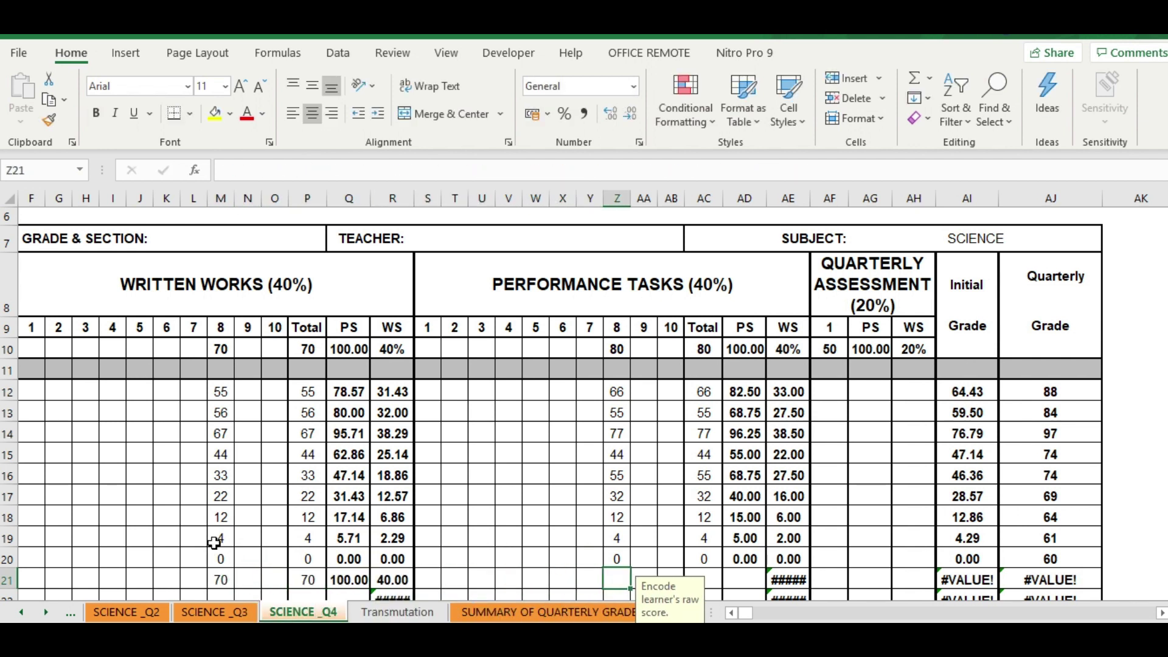
{"action": "type", "text": "80"}
{"action": "key", "text": "Right"}
Enter a Written Works 8 raw score of 65 in cell M22
{"action": "key", "text": "Left"}
{"action": "key", "text": "Left"}
{"action": "key", "text": "Left"}
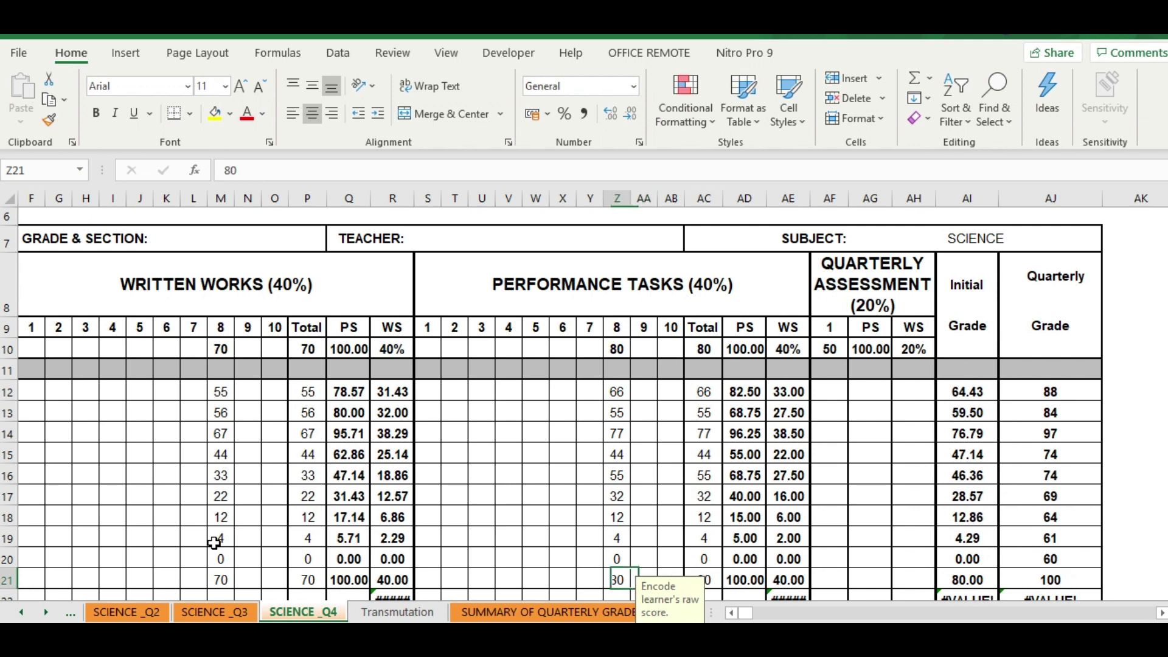
{"action": "key", "text": "Left"}
{"action": "key", "text": "Left"}
{"action": "key", "text": "Left"}
{"action": "key", "text": "Left"}
{"action": "key", "text": "Left"}
{"action": "key", "text": "Left"}
{"action": "key", "text": "Left"}
{"action": "key", "text": "Left"}
{"action": "key", "text": "Left"}
{"action": "key", "text": "Left"}
{"action": "key", "text": "Left"}
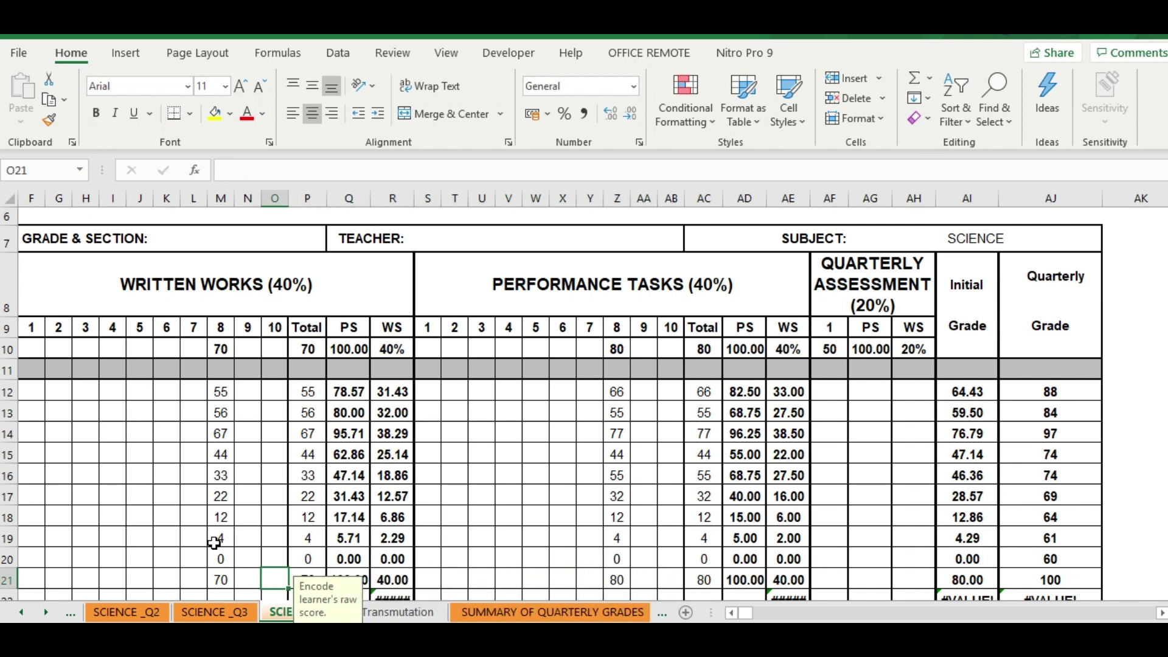
{"action": "key", "text": "Down"}
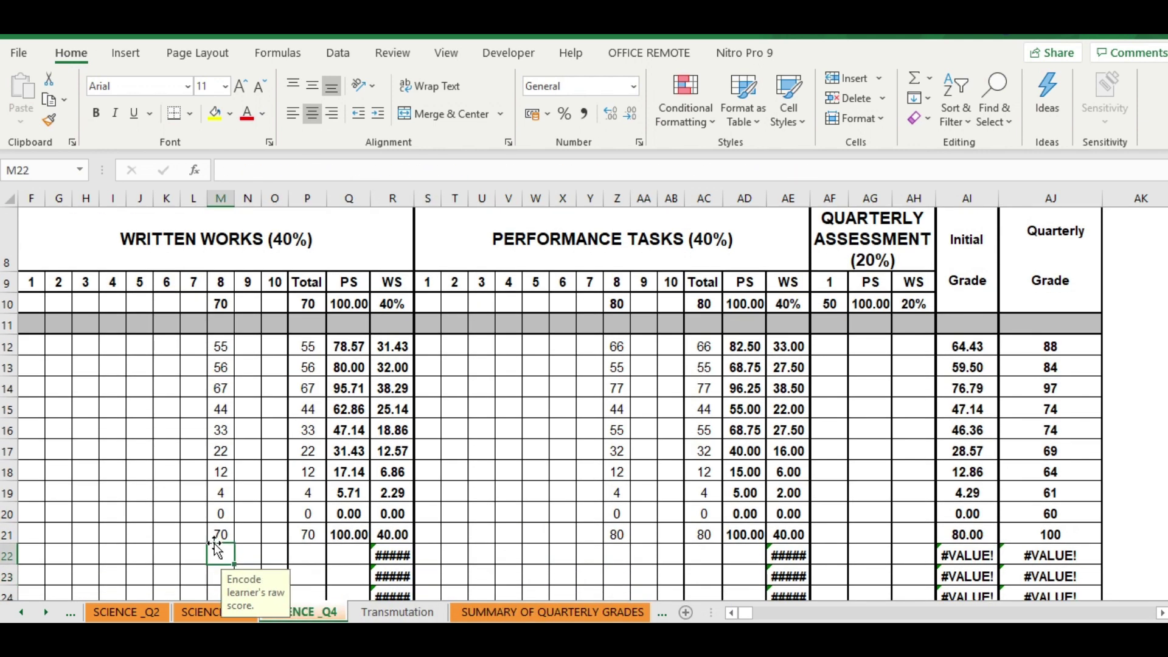
{"action": "type", "text": "65"}
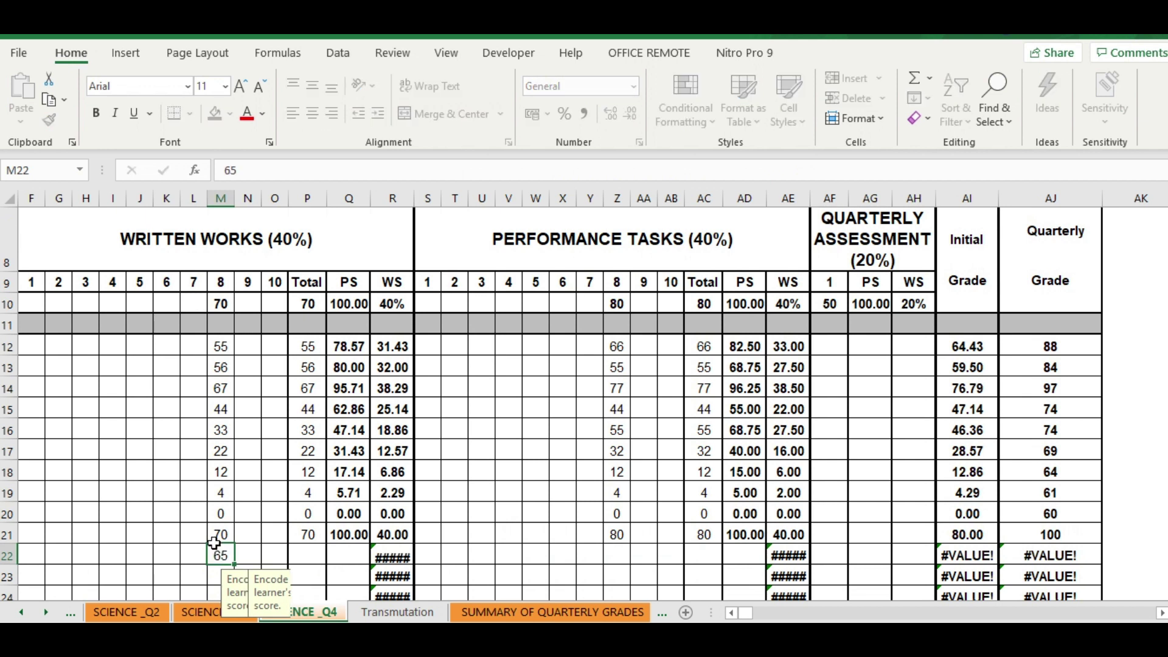
{"action": "key", "text": "Right"}
Enter a Performance Tasks 8 raw score of 60 in cell Z22
{"action": "key", "text": "Right"}
{"action": "key", "text": "Right"}
{"action": "key", "text": "Right"}
{"action": "key", "text": "Right"}
{"action": "key", "text": "Right"}
{"action": "key", "text": "Right"}
{"action": "key", "text": "Right"}
{"action": "key", "text": "Right"}
{"action": "key", "text": "Right"}
{"action": "key", "text": "Right"}
{"action": "key", "text": "Right"}
{"action": "key", "text": "Right"}
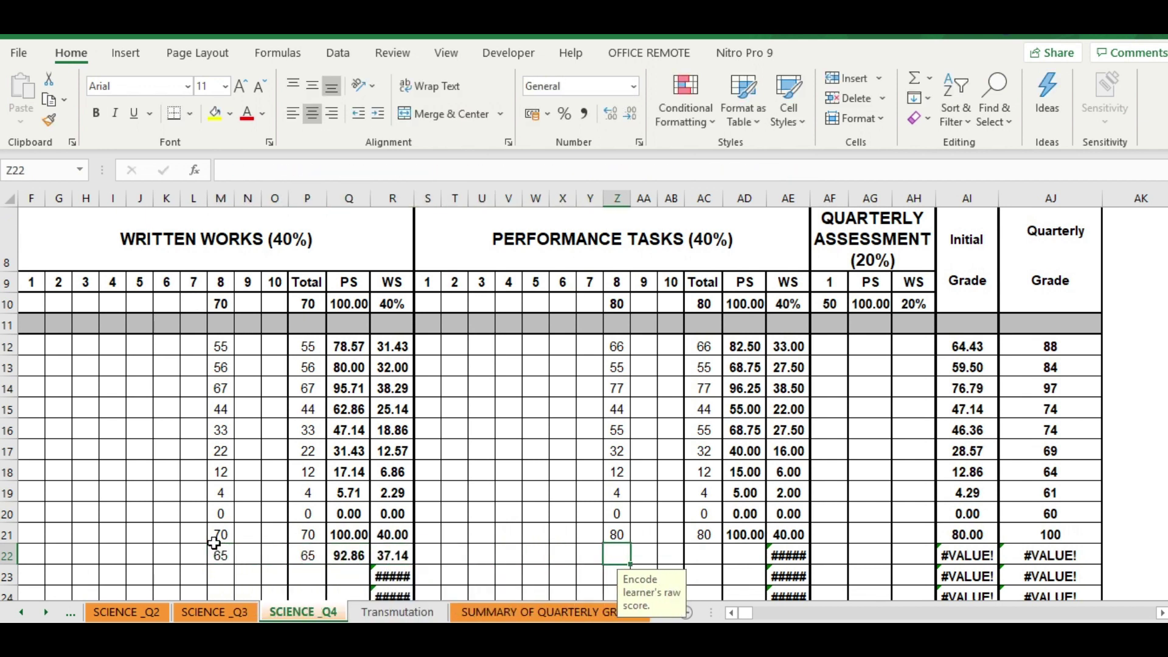
{"action": "type", "text": "60"}
{"action": "key", "text": "Right"}
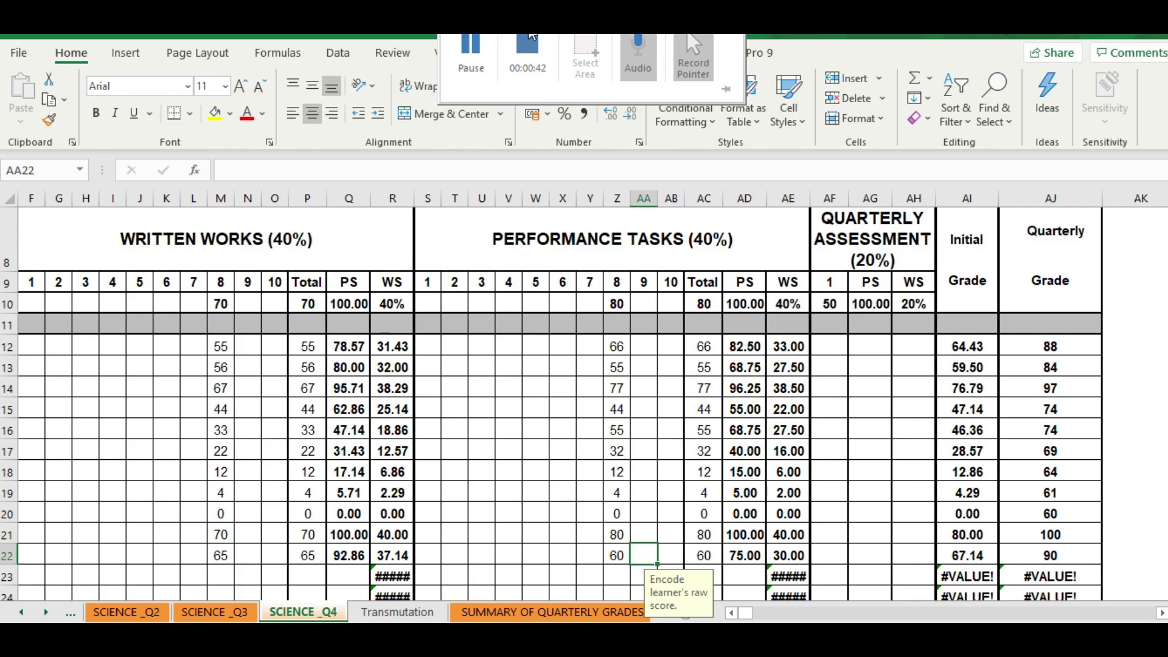
{"action": "left_click", "coordinate": [528, 43]}
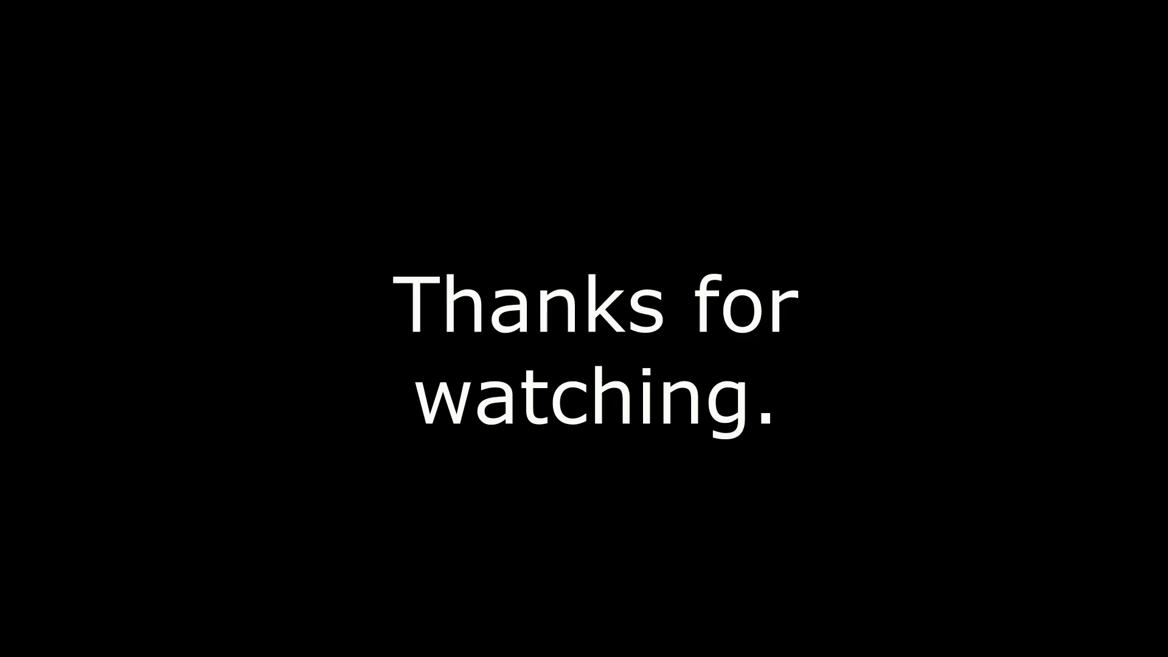